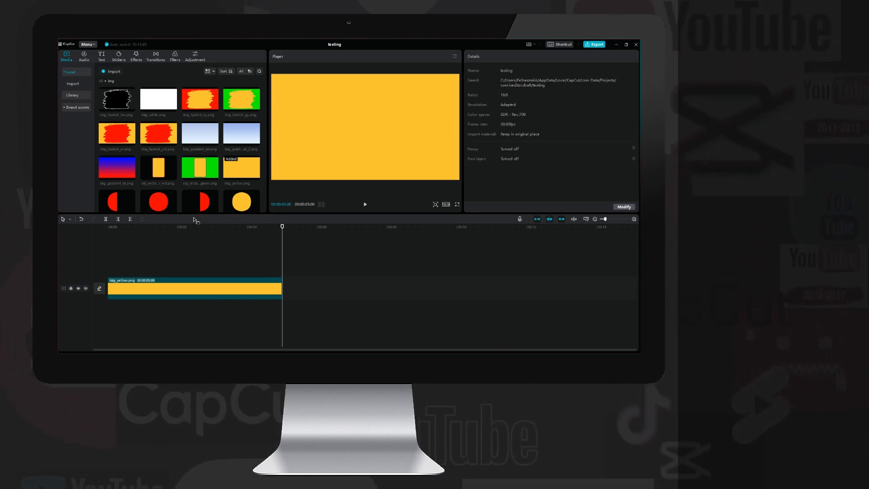
# - Layer both red half-circle PNGs on new tracks and give the right one a Split mask rotated -90°
pyautogui.moveTo(204, 201); pyautogui.dragTo(136, 265)
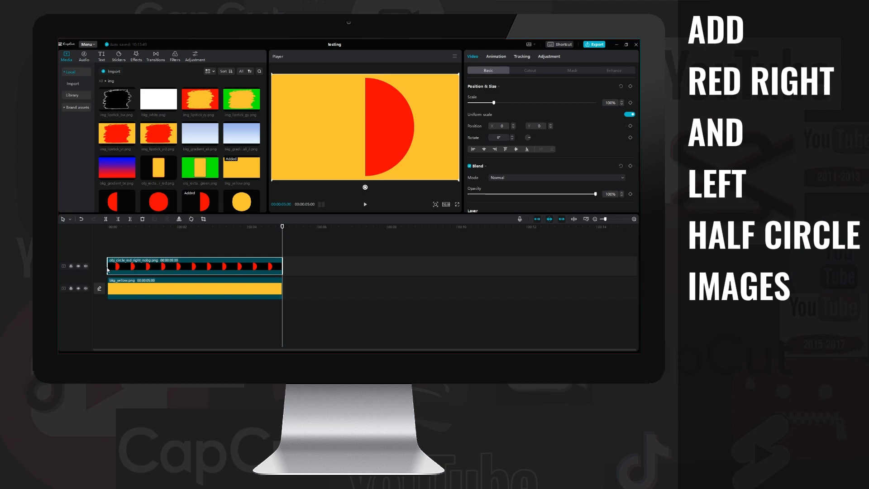
pyautogui.moveTo(114, 201); pyautogui.dragTo(109, 247)
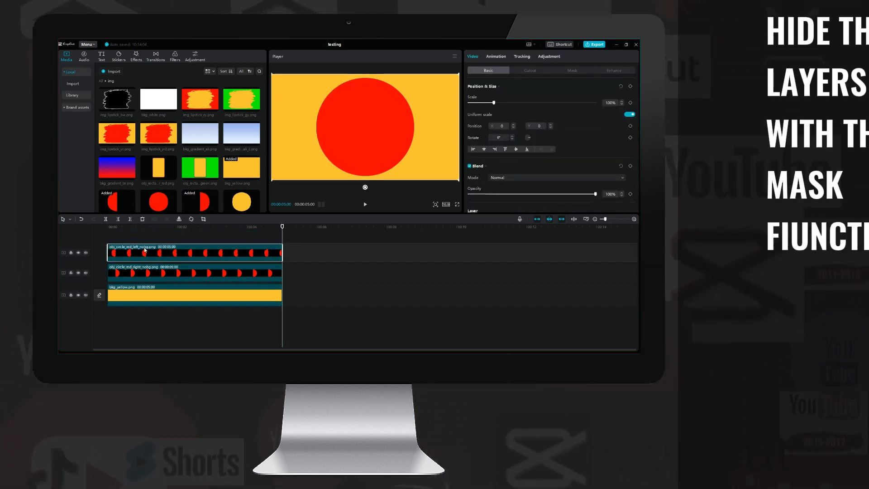
pyautogui.click(133, 276)
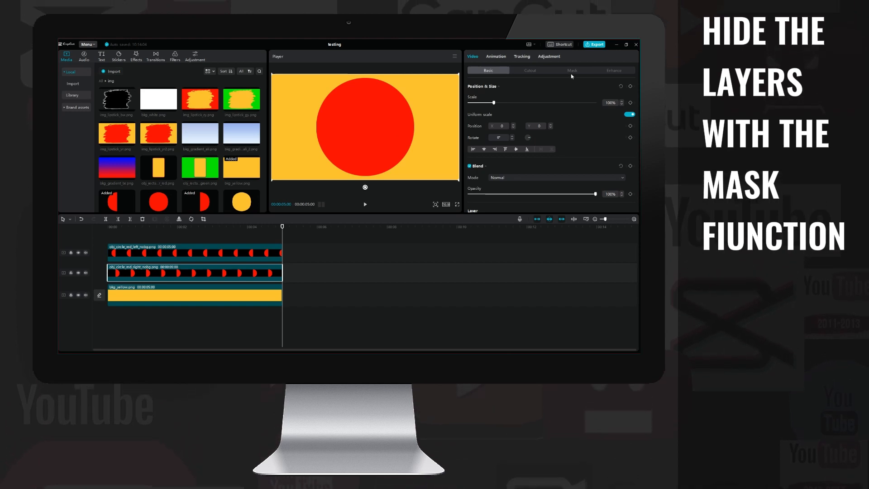
pyautogui.click(570, 71)
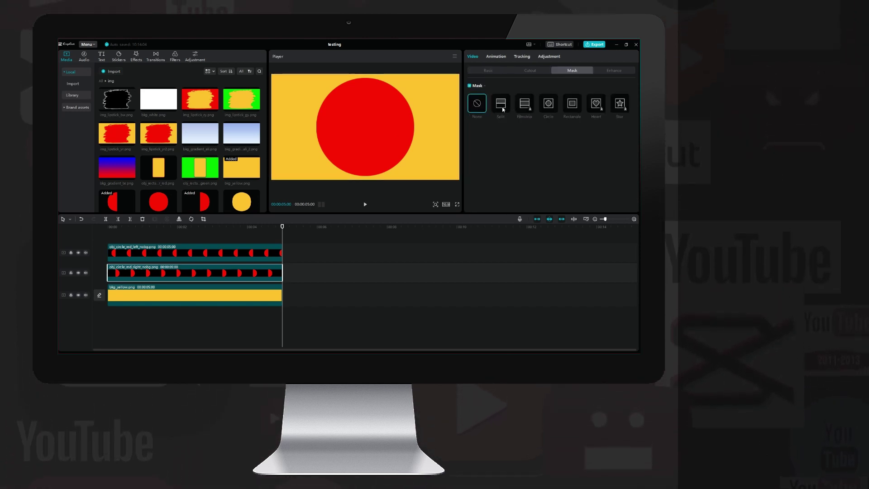
pyautogui.click(502, 106)
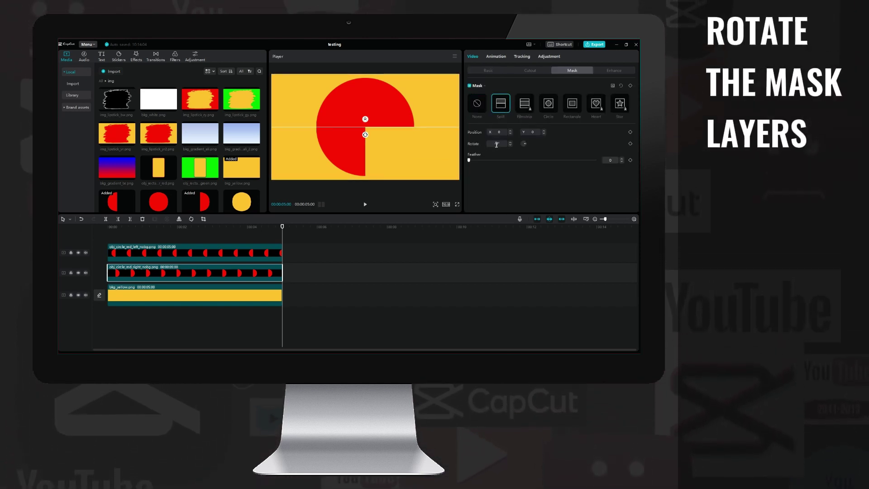
pyautogui.write('-90')
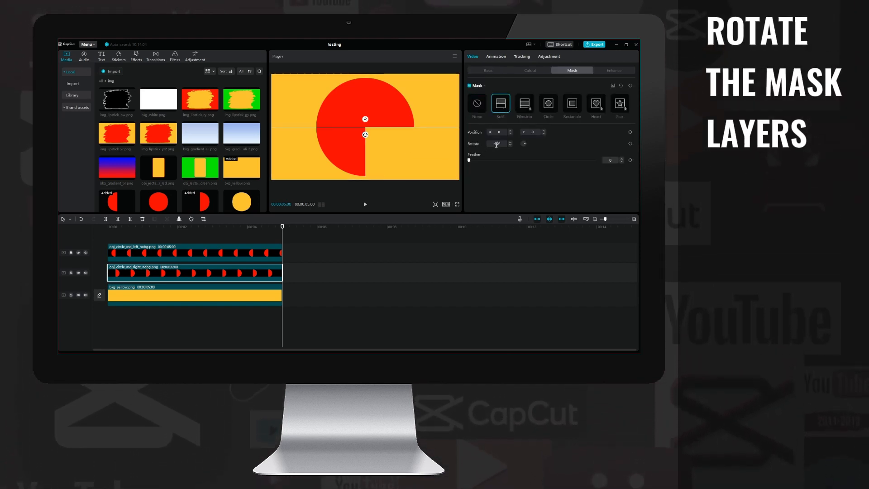
pyautogui.press('Return')
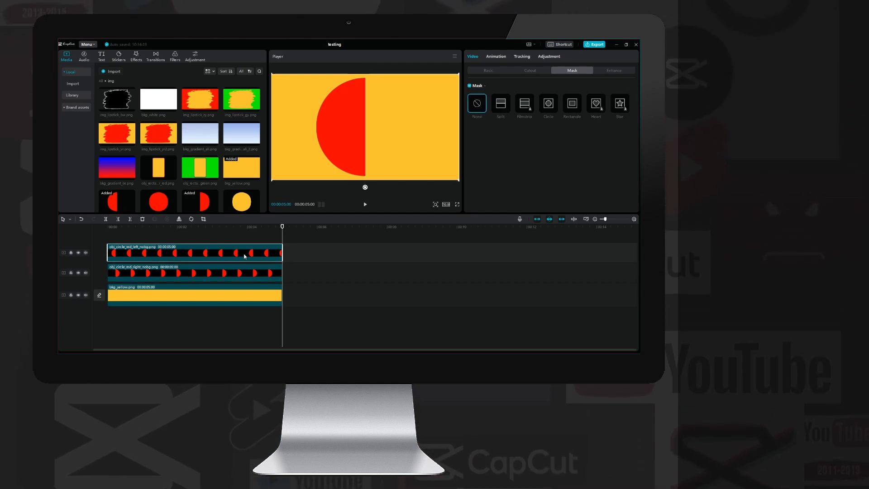
# - Give the left half-circle a Split mask rotated +90° so only yellow shows, playhead back at start
pyautogui.click(244, 256)
pyautogui.click(501, 105)
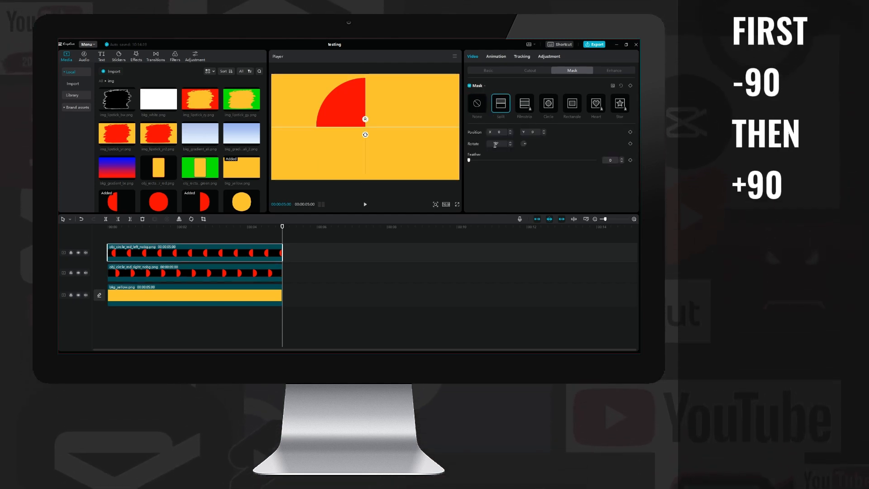
pyautogui.write('90')
pyautogui.press('Return')
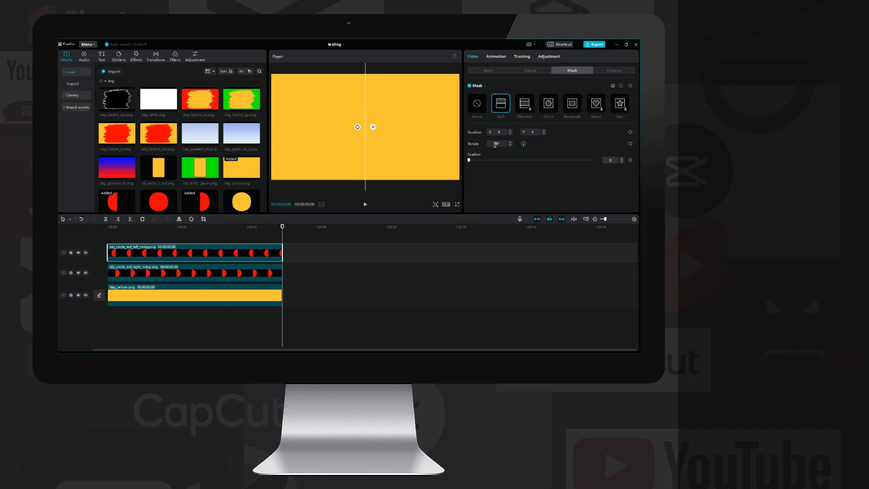
pyautogui.press('Home')
# - Keyframe the right half's mask rotation from -90° to 90° so it sweeps into view
pyautogui.press('Down')
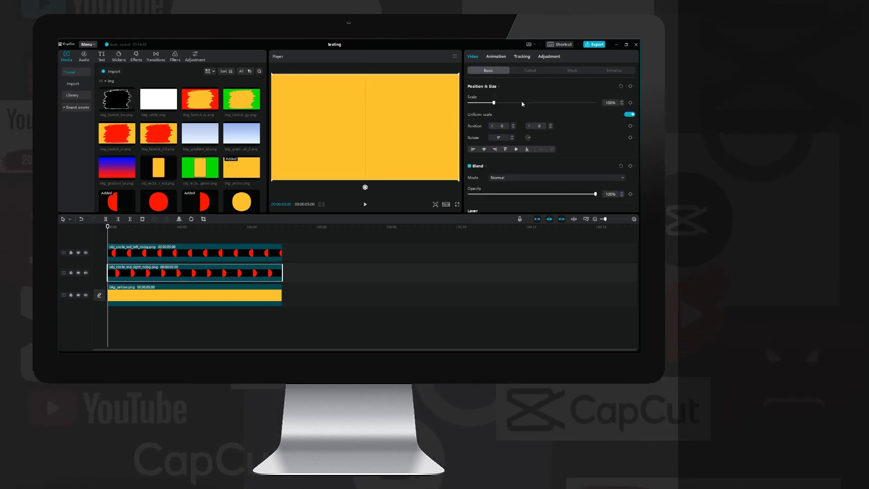
pyautogui.click(572, 70)
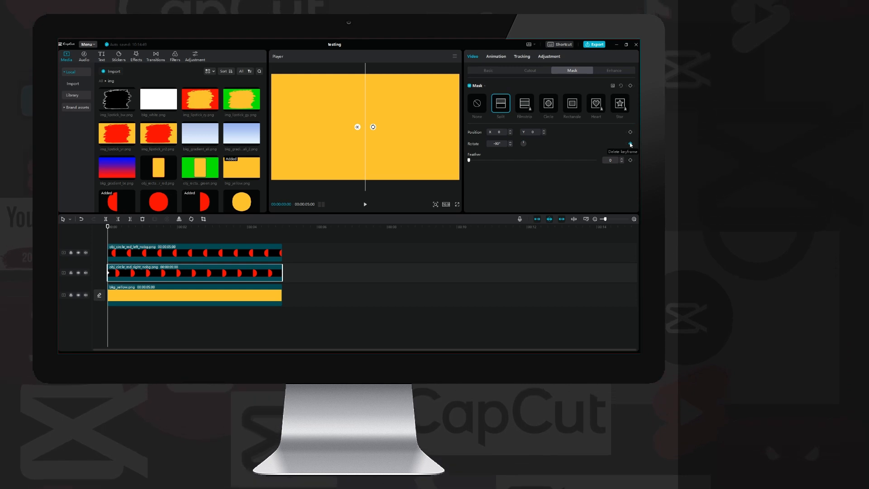
pyautogui.press('space')
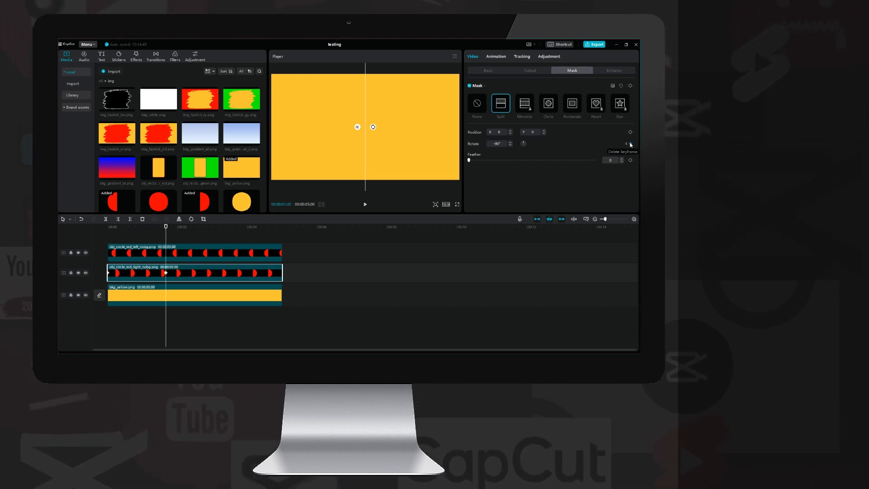
pyautogui.click(629, 144)
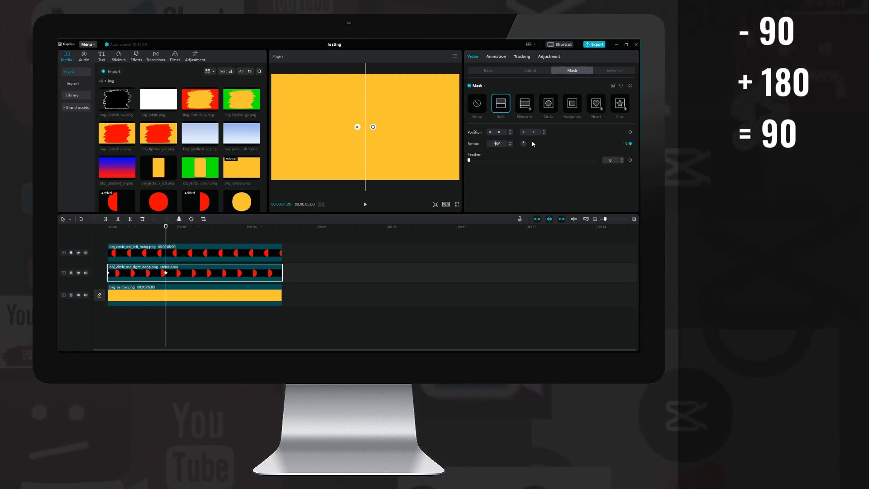
pyautogui.press('Return')
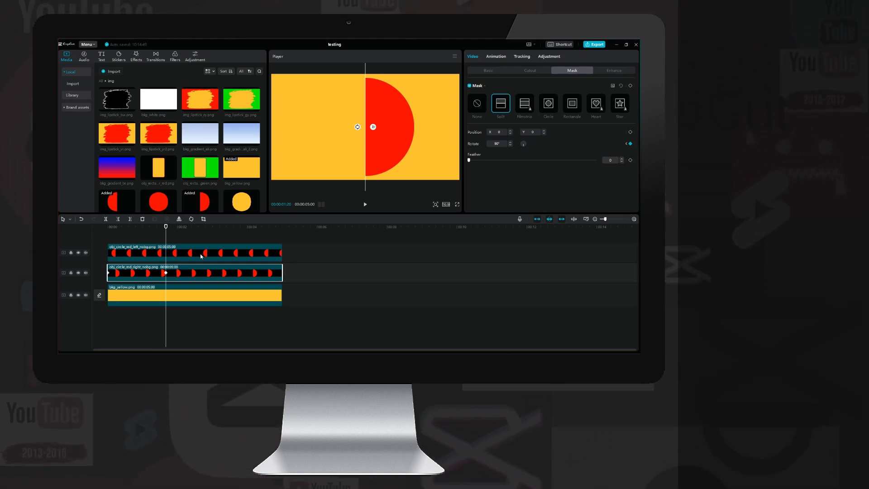
# - Keyframe the left half's mask from 90° to 270°, starting where the first sweep ends
pyautogui.click(200, 256)
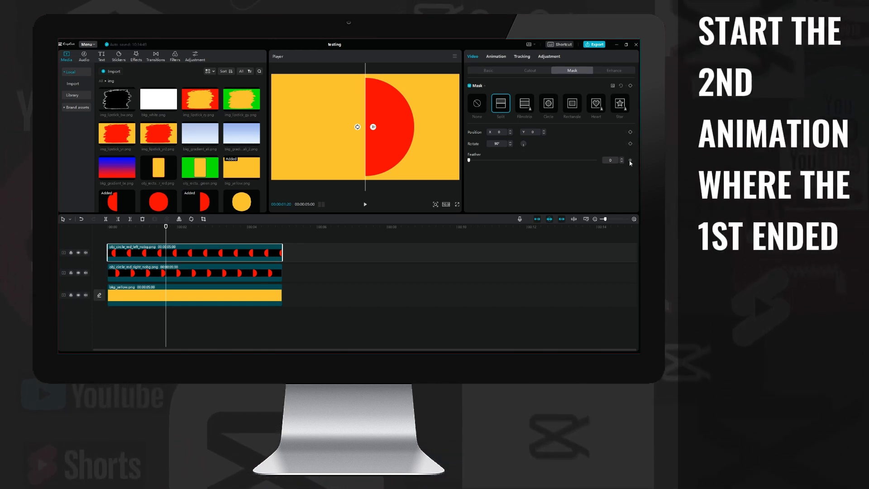
pyautogui.click(631, 144)
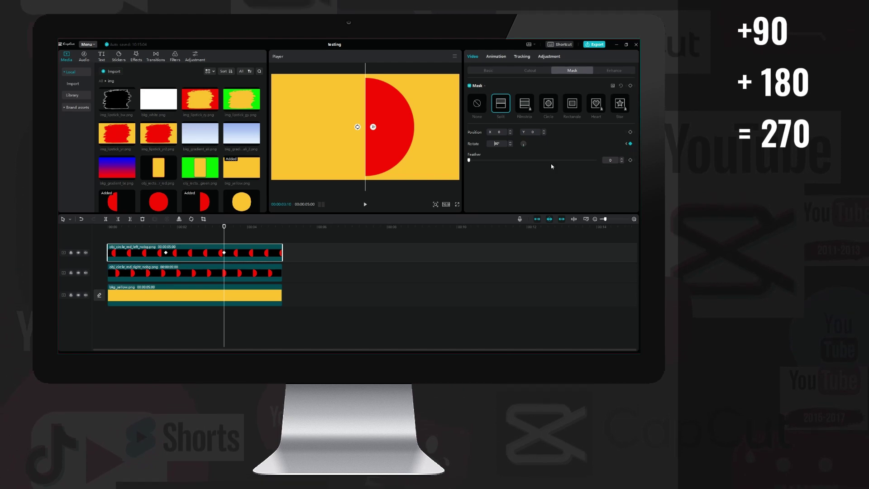
pyautogui.write('27')
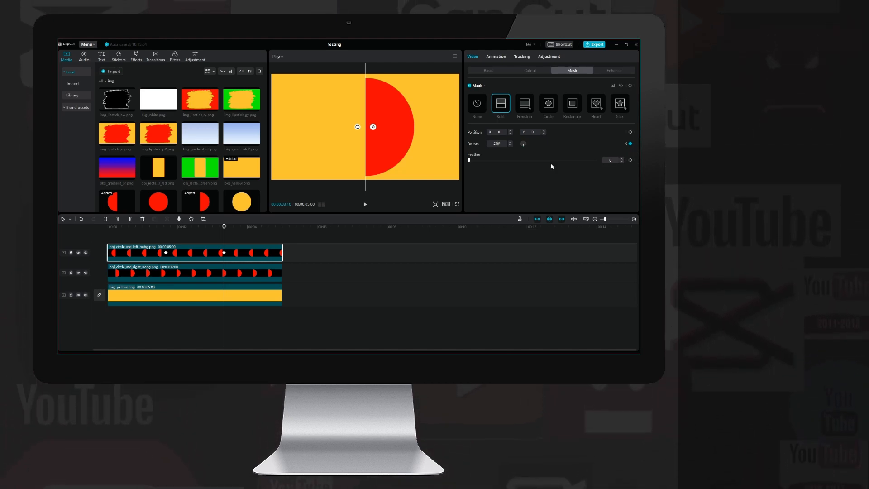
pyautogui.press('Delete')
pyautogui.press('Return')
pyautogui.press('space')
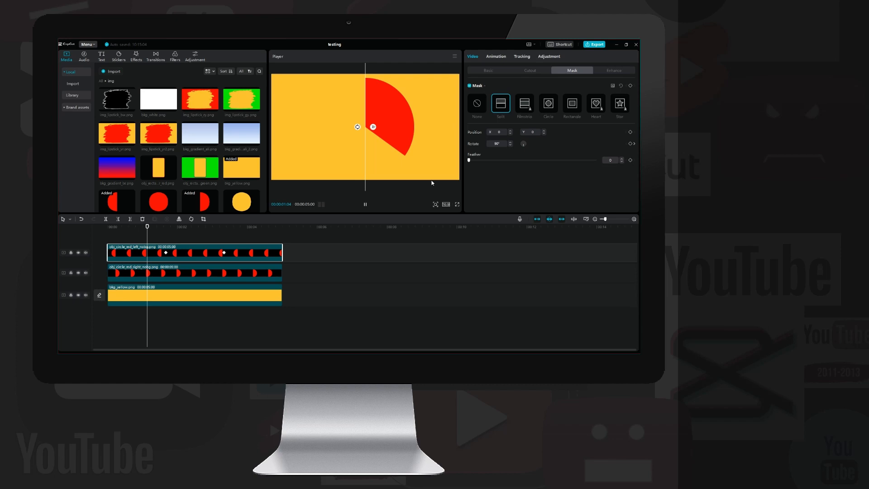
pyautogui.click(456, 205)
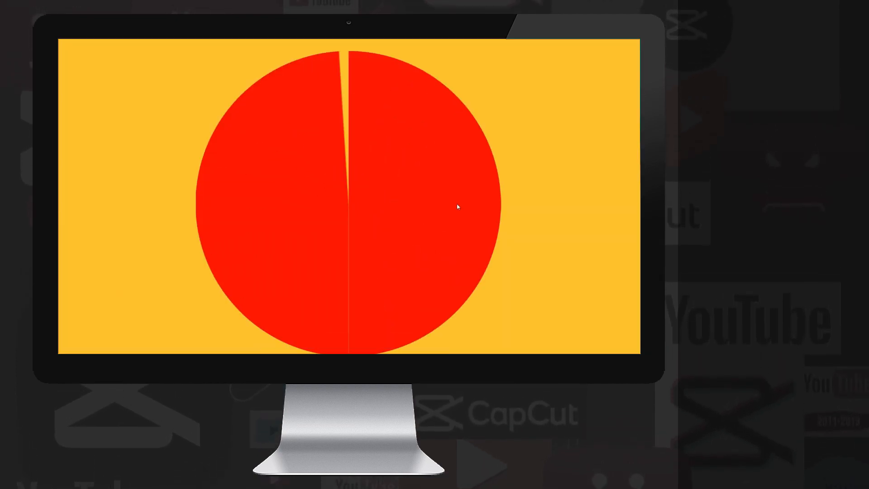
pyautogui.press('Escape')
pyautogui.click(487, 71)
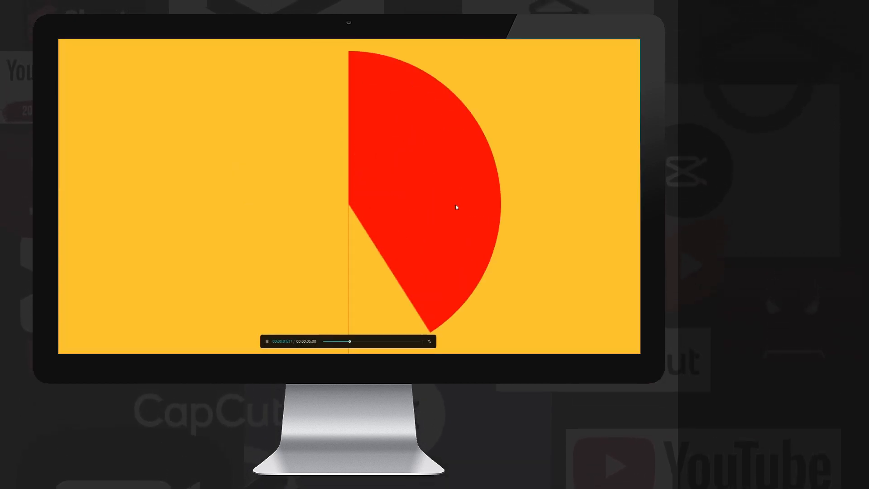
pyautogui.press('Escape')
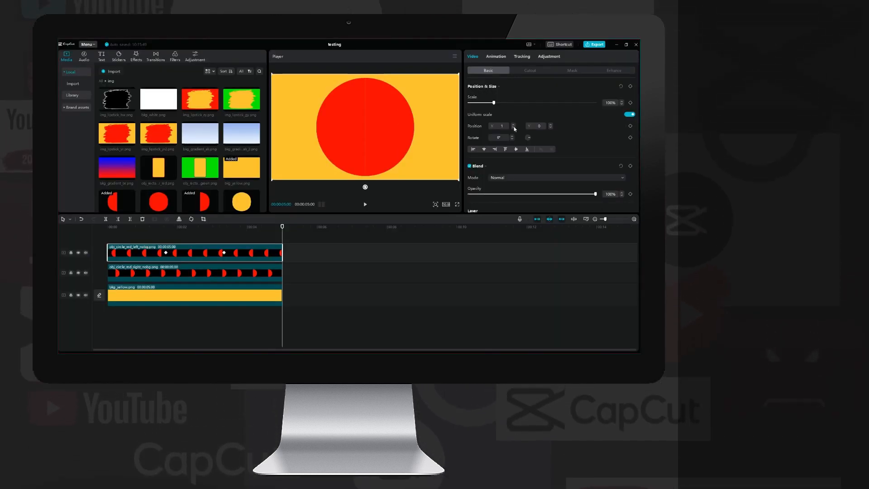
pyautogui.hotkey('ctrl', 'shift', 'f')
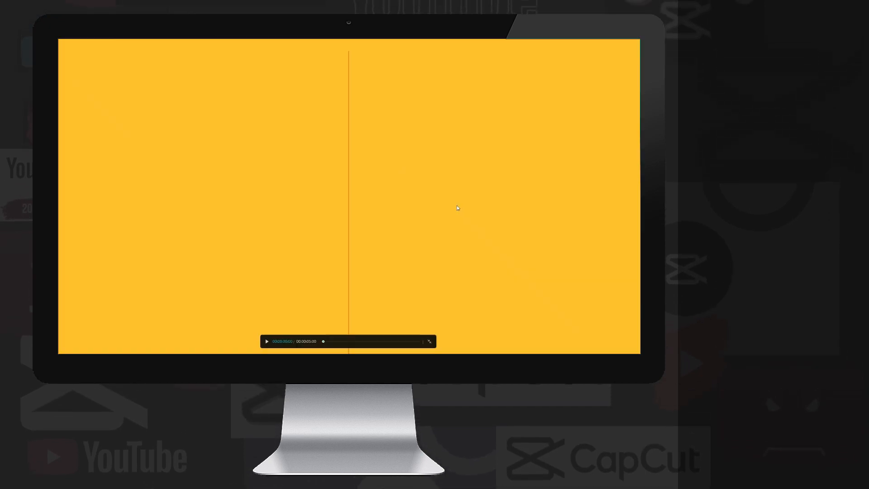
# - Add the yellow circle on a top track at 90% scale, leaving a red ring, then start the export
pyautogui.press('Escape')
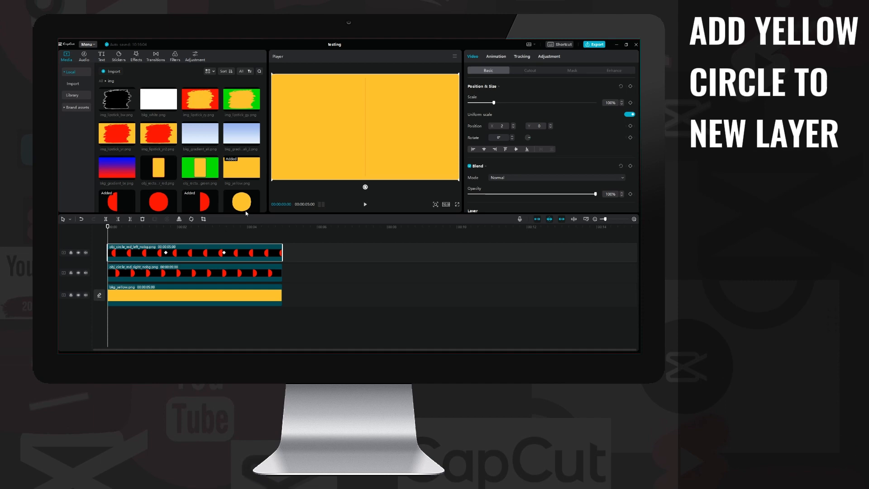
pyautogui.moveTo(238, 206); pyautogui.dragTo(141, 235)
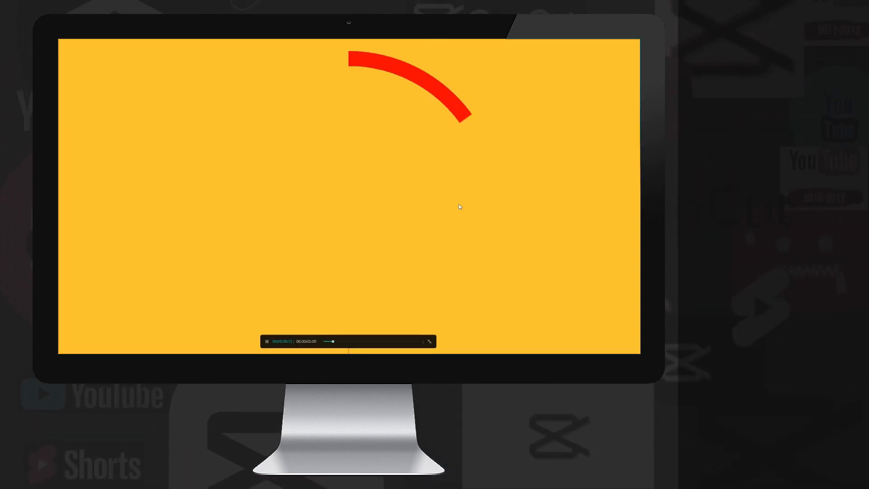
pyautogui.press('Escape')
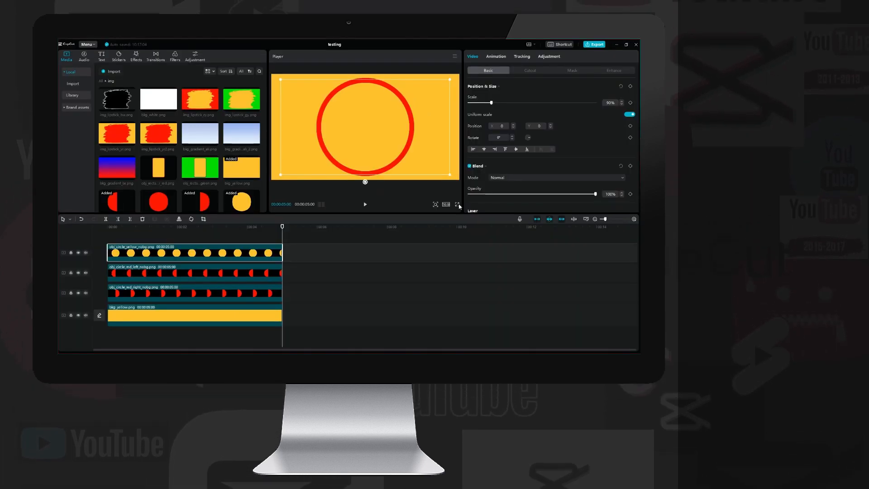
pyautogui.click(595, 44)
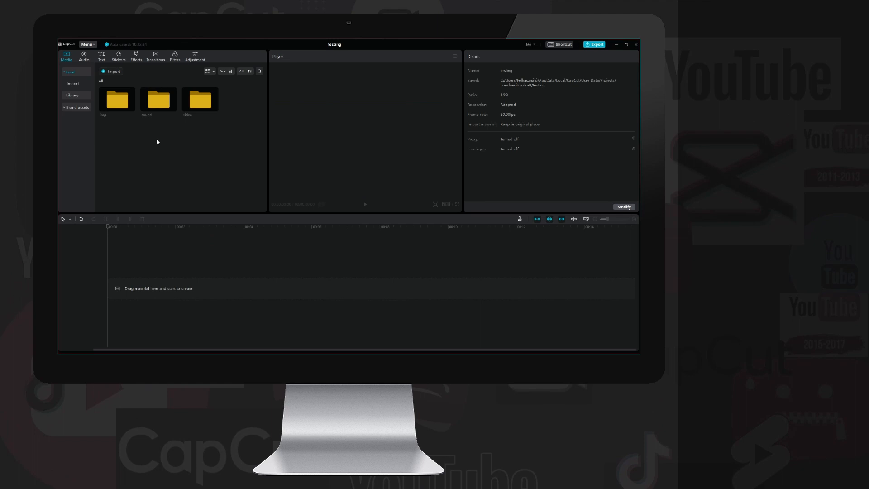
# - Place the circle progress clip on the timeline and chroma-key its red at Strength 100
pyautogui.doubleClick(193, 102)
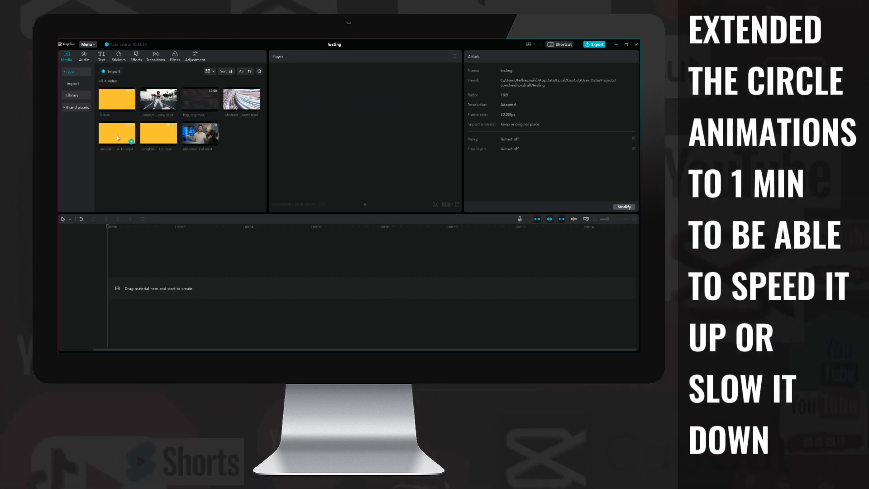
pyautogui.moveTo(117, 135); pyautogui.dragTo(110, 299)
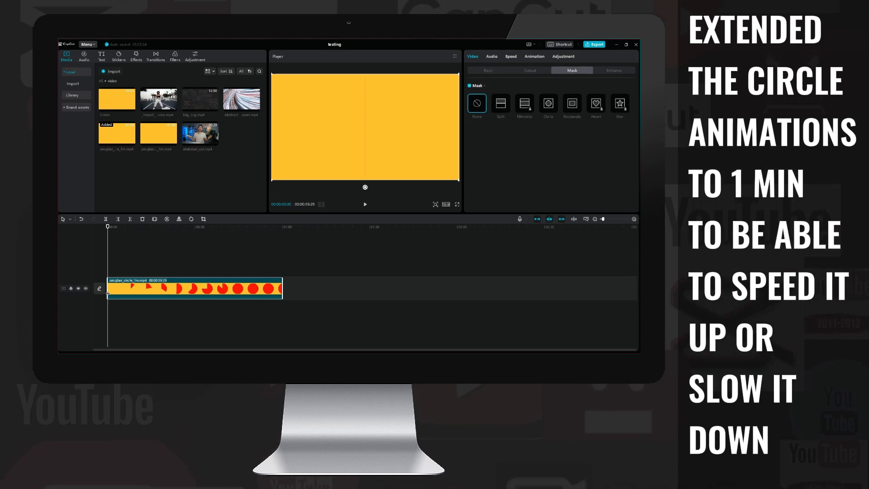
pyautogui.click(511, 56)
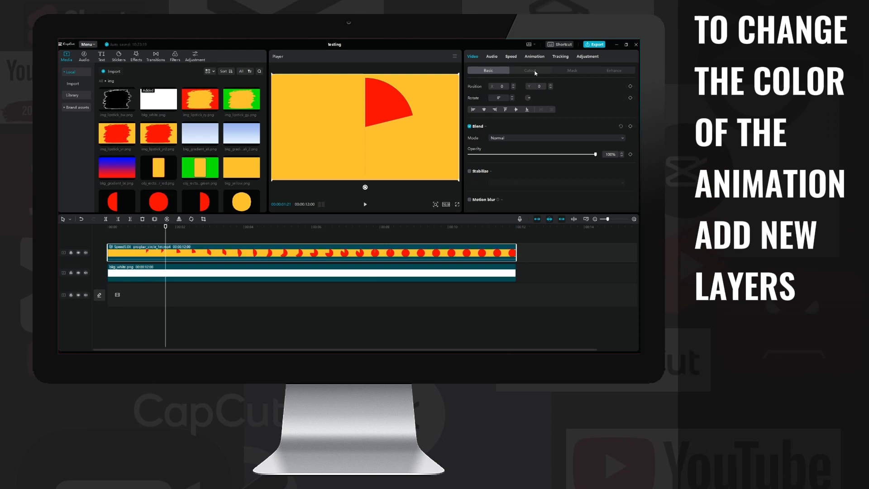
pyautogui.click(536, 73)
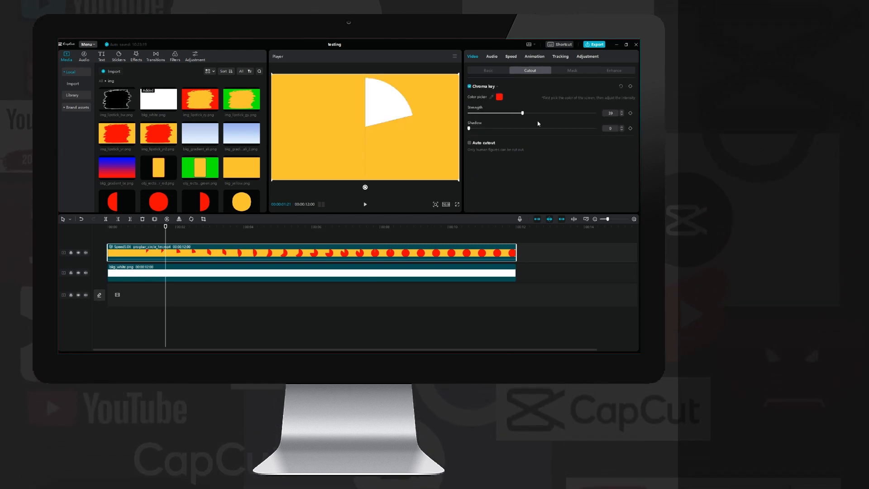
pyautogui.moveTo(521, 114); pyautogui.dragTo(595, 114)
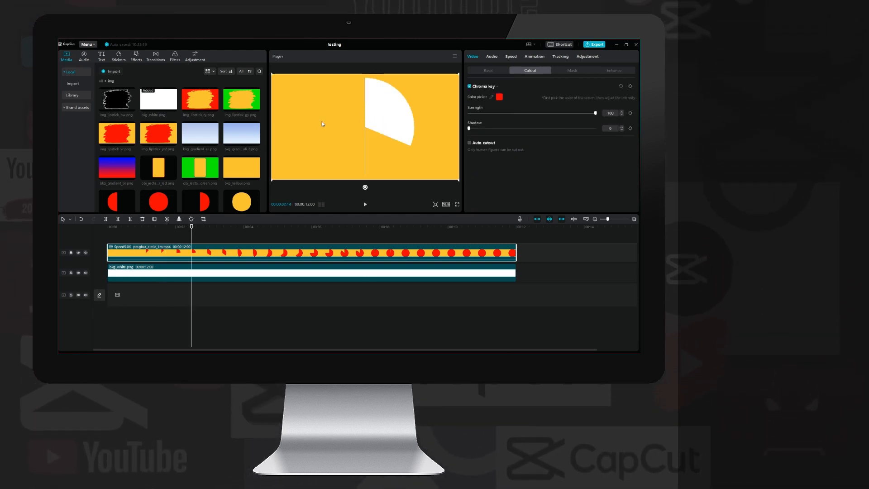
# - Add the presenter video from the video folder onto a new top track
pyautogui.click(115, 80)
pyautogui.doubleClick(117, 100)
pyautogui.moveTo(149, 184); pyautogui.dragTo(109, 238)
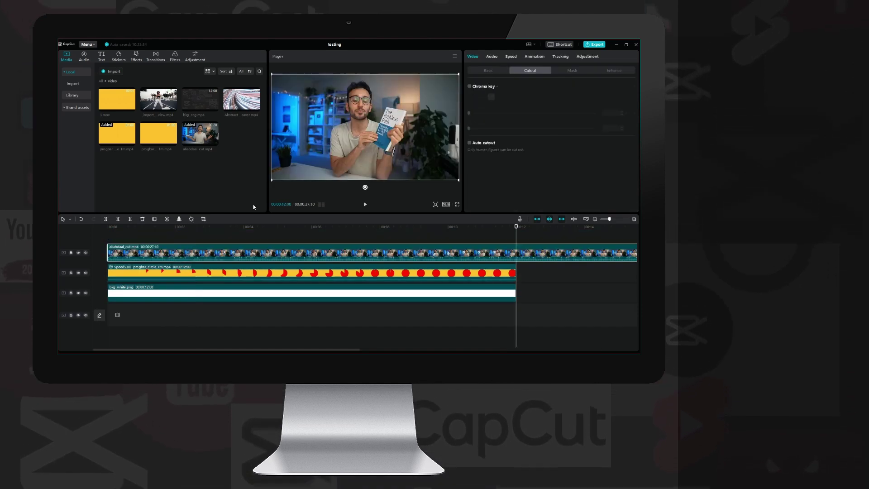
# - Apply a Circle mask to the presenter clip and resize it into a full circle around them
pyautogui.rightClick(200, 254)
pyautogui.click(194, 339)
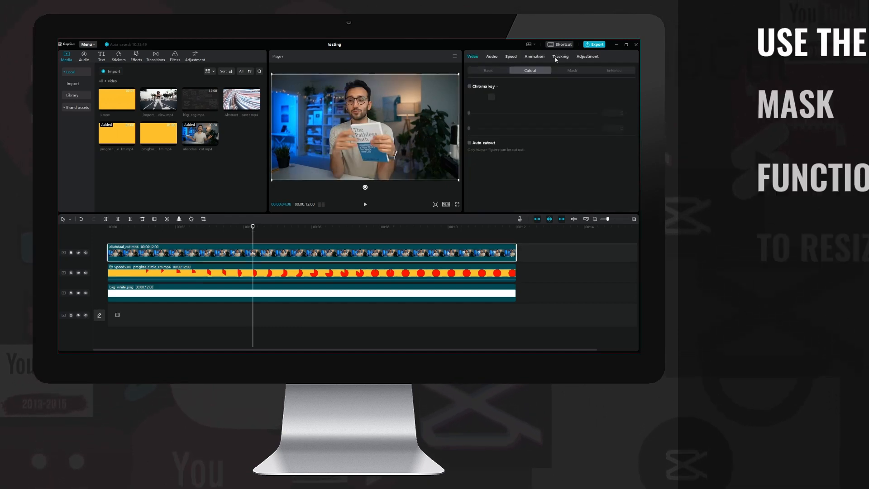
pyautogui.click(572, 70)
pyautogui.click(548, 103)
pyautogui.moveTo(365, 164); pyautogui.dragTo(366, 176)
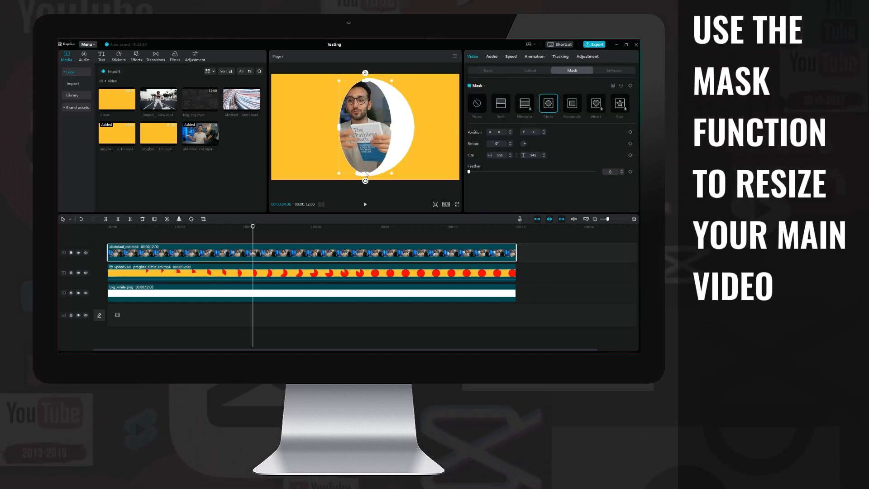
pyautogui.moveTo(338, 129); pyautogui.dragTo(320, 171)
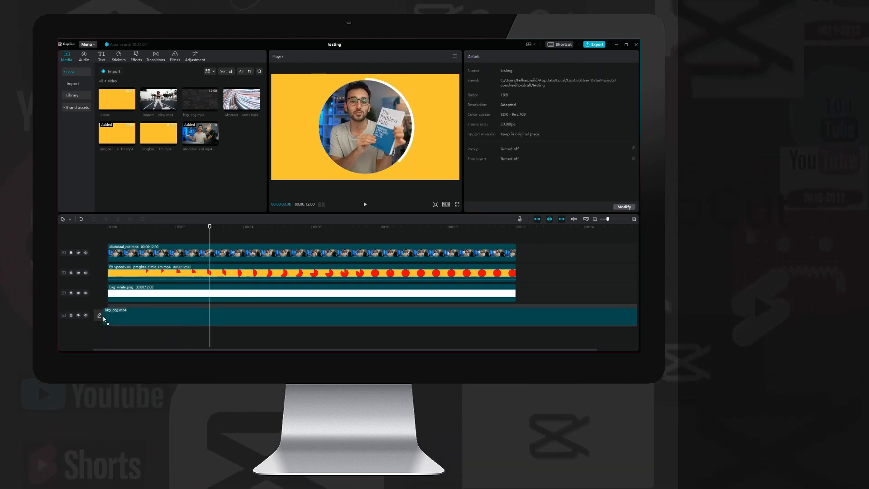
# - Add the background video below and merge the pie and white clips into a compound clip
pyautogui.click(104, 318)
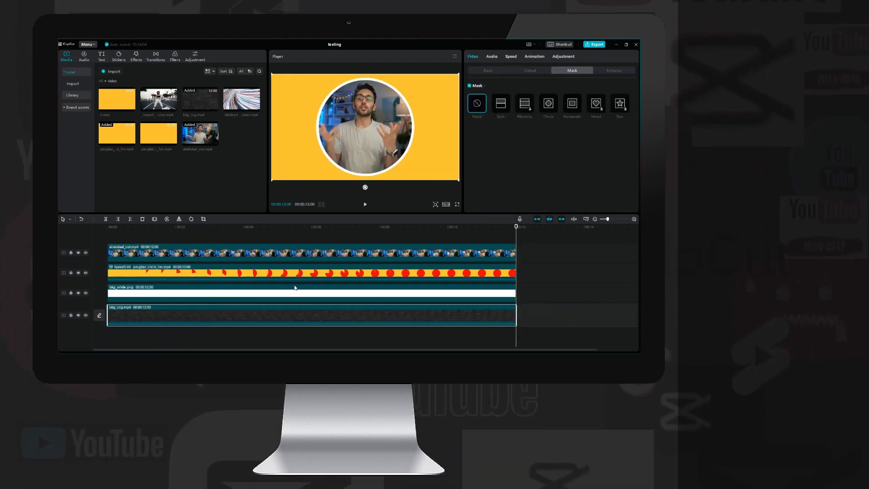
pyautogui.rightClick(263, 271)
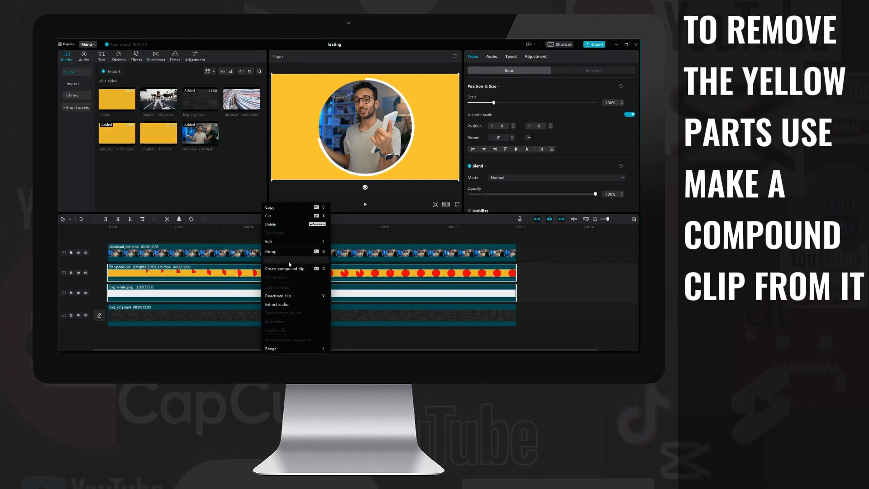
pyautogui.click(291, 298)
# - Chroma-key the yellow out of the compound clip and move it to Layer 1
pyautogui.click(531, 71)
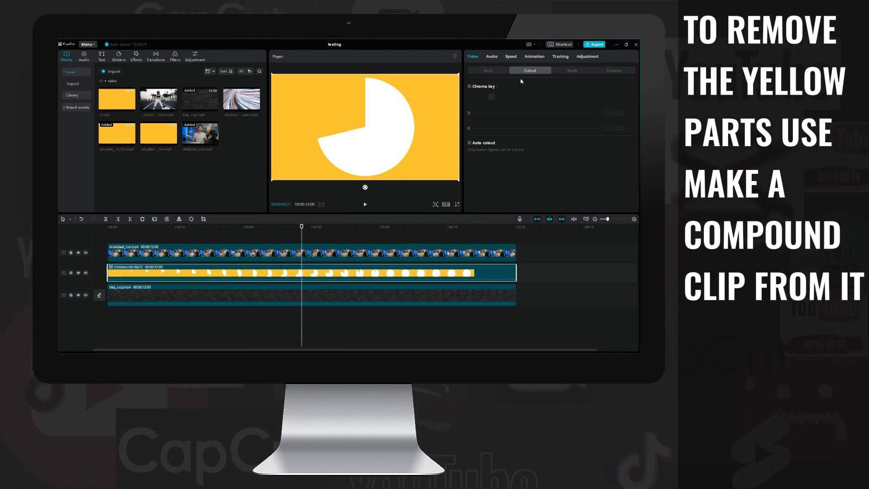
pyautogui.click(492, 96)
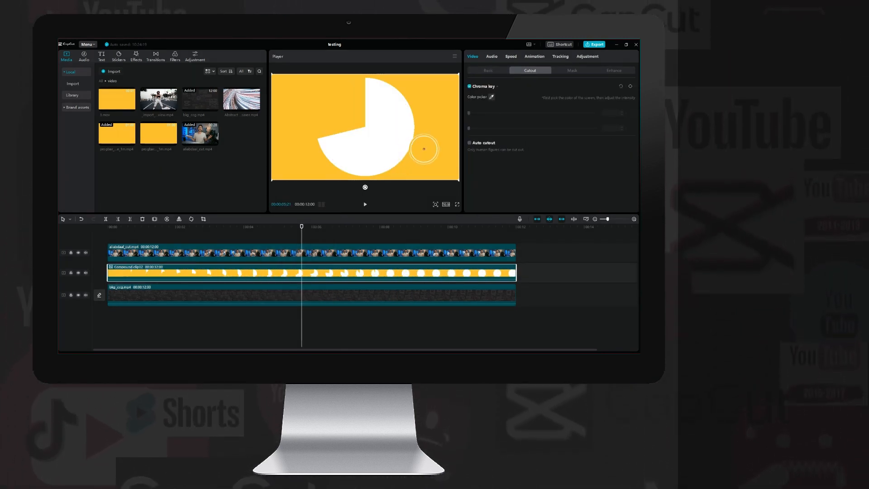
pyautogui.click(427, 146)
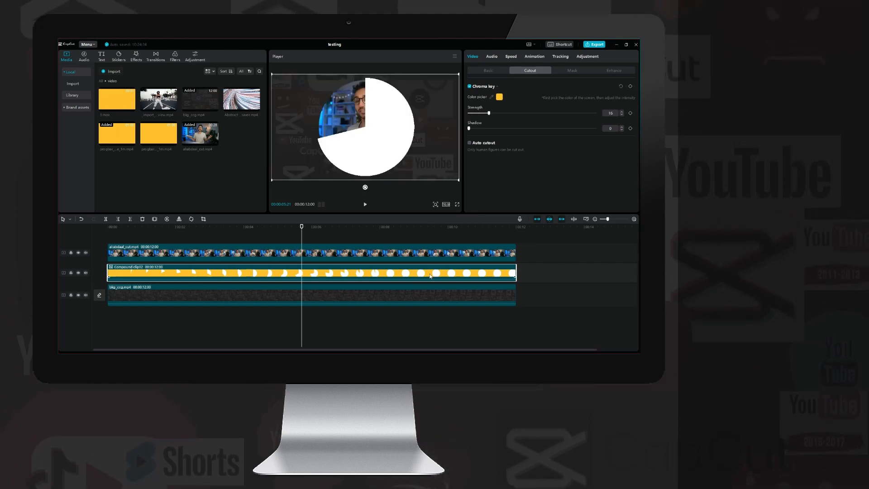
pyautogui.click(487, 70)
pyautogui.scroll(-5, 543, 149)
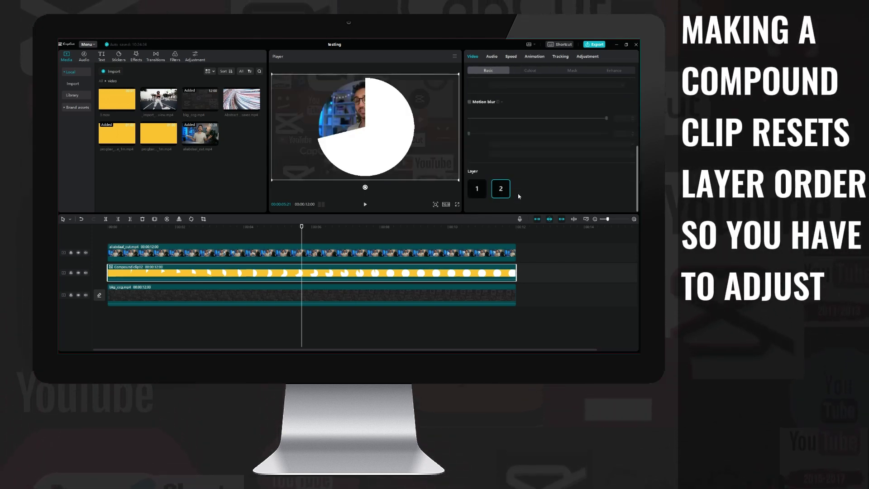
pyautogui.click(477, 189)
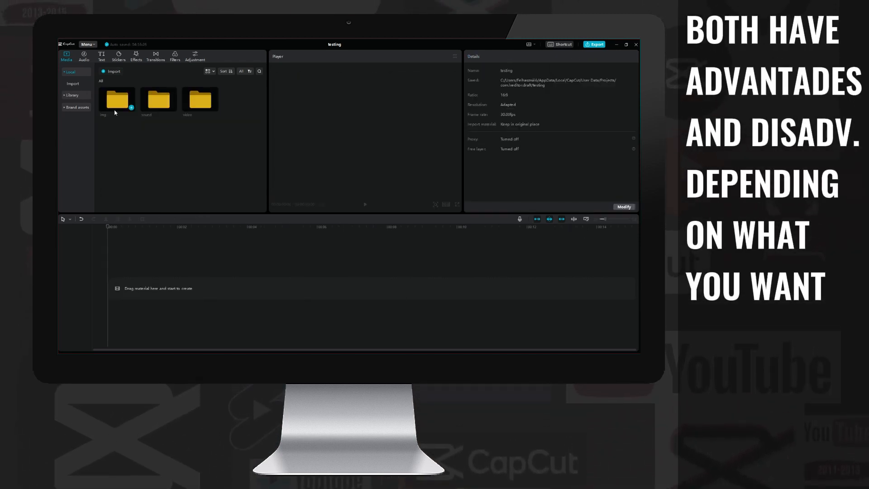
# - Stack bkg_yellow, the red circle and another bkg_yellow on the timeline
pyautogui.doubleClick(116, 105)
pyautogui.moveTo(237, 169); pyautogui.dragTo(114, 285)
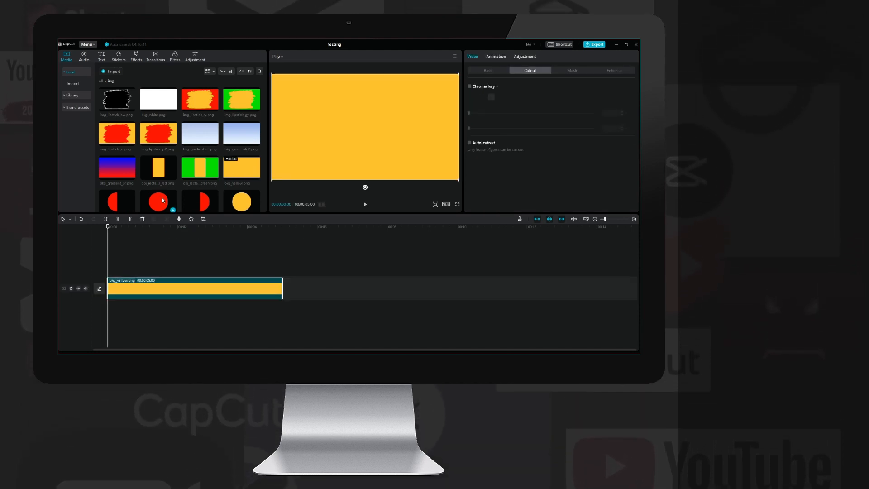
pyautogui.moveTo(162, 202); pyautogui.dragTo(114, 262)
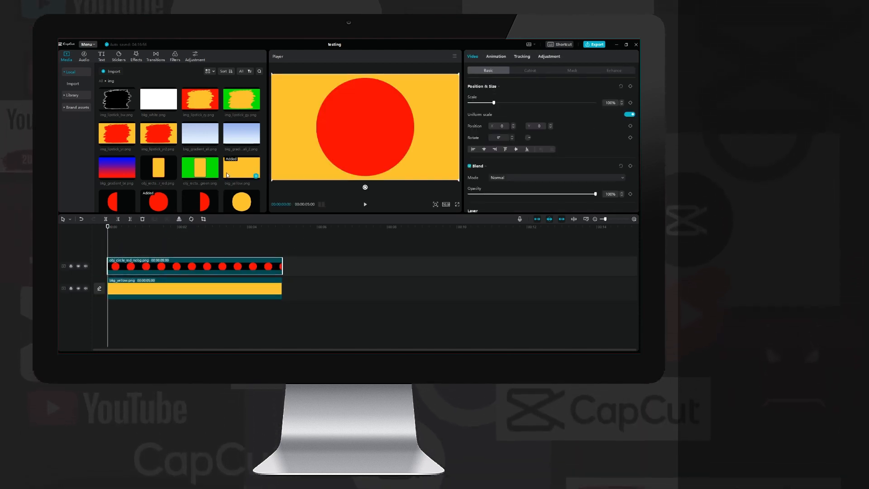
pyautogui.moveTo(241, 168); pyautogui.dragTo(116, 246)
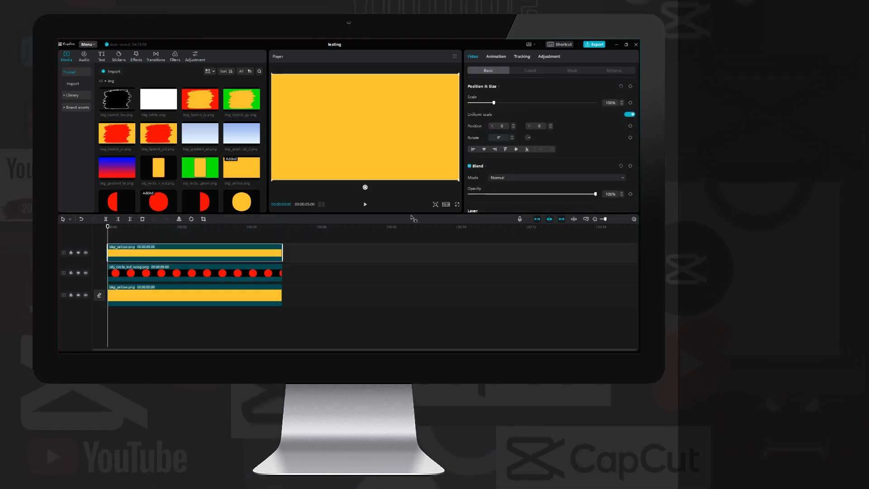
# - Make the top yellow 50% wide with Uniform scale off, duplicate it, and cover left and right halves
pyautogui.click(629, 115)
pyautogui.write('50')
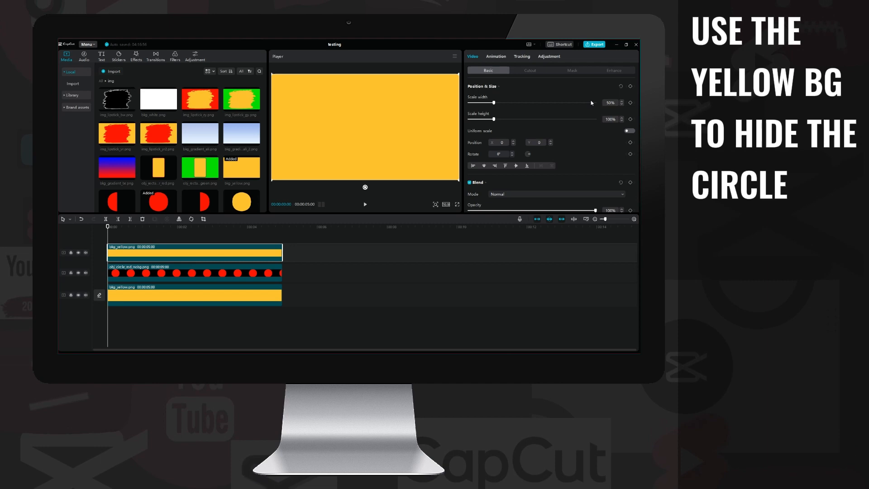
pyautogui.press('Return')
pyautogui.moveTo(386, 111); pyautogui.dragTo(341, 112)
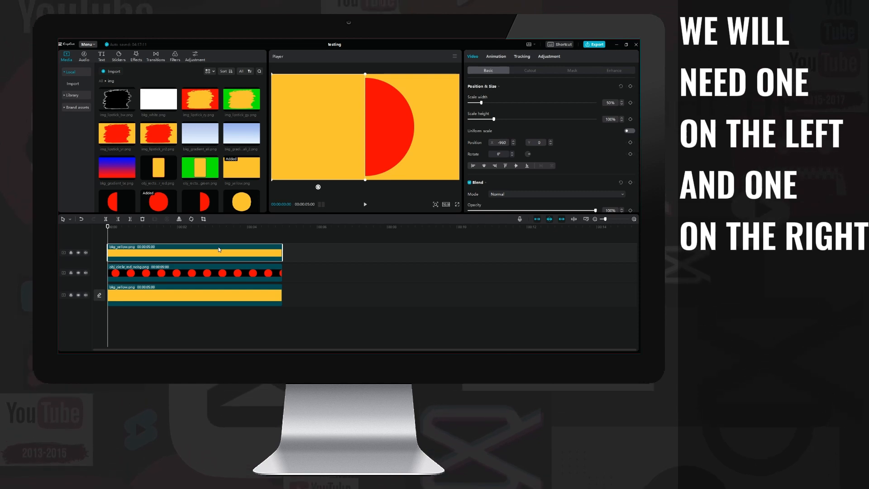
pyautogui.hotkey('ctrl', 'c')
pyautogui.hotkey('ctrl', 'v')
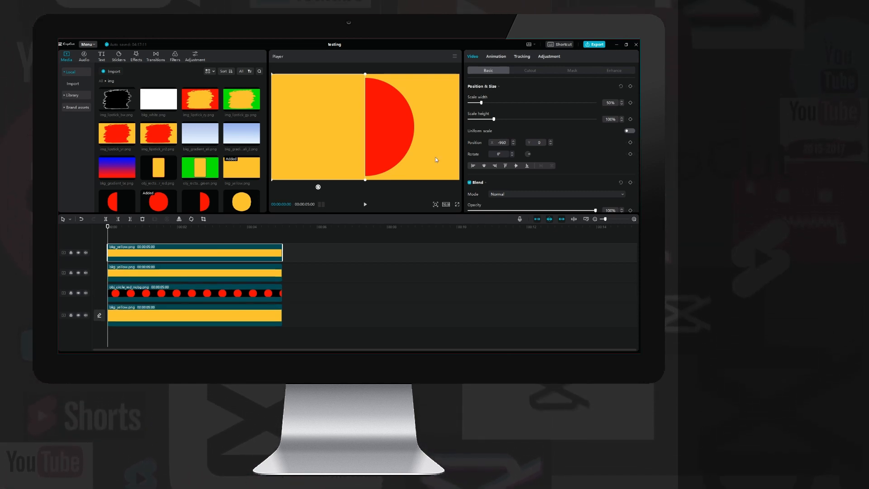
pyautogui.moveTo(314, 129); pyautogui.dragTo(409, 128)
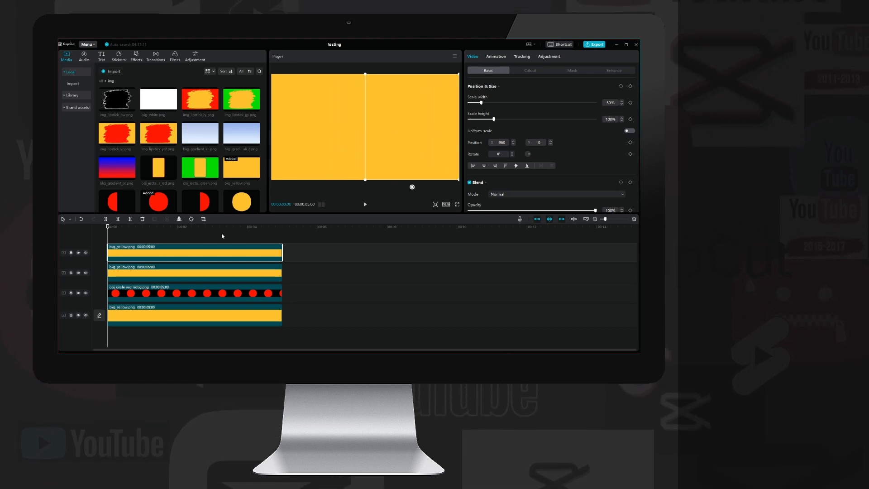
# - Give the second yellow layer a Split mask rotated 90° with its edge at the frame centre
pyautogui.click(156, 274)
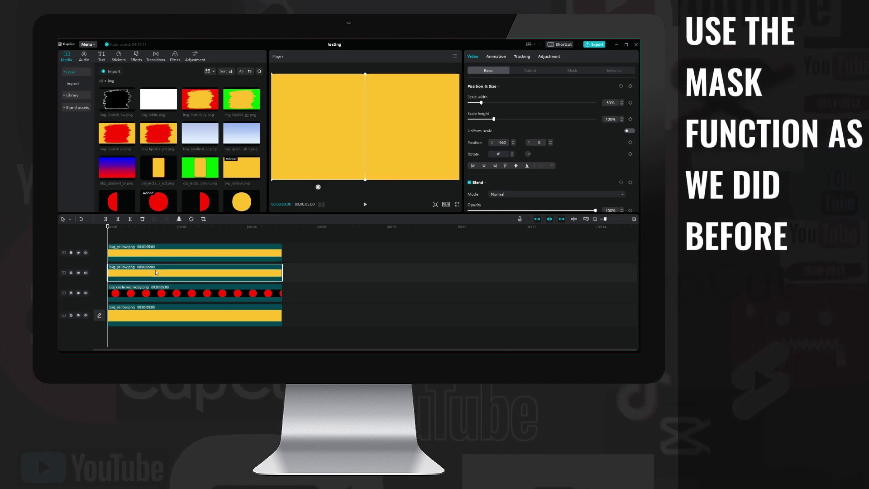
pyautogui.click(561, 70)
pyautogui.click(500, 103)
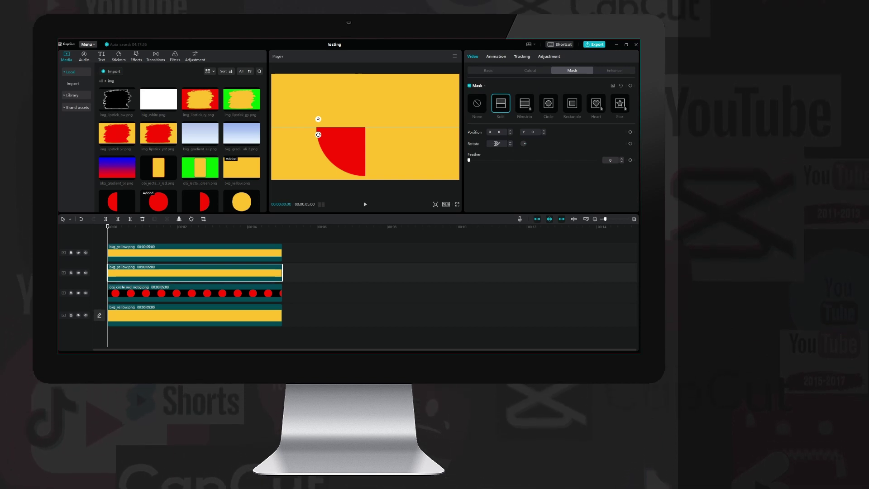
pyautogui.write('90')
pyautogui.press('Return')
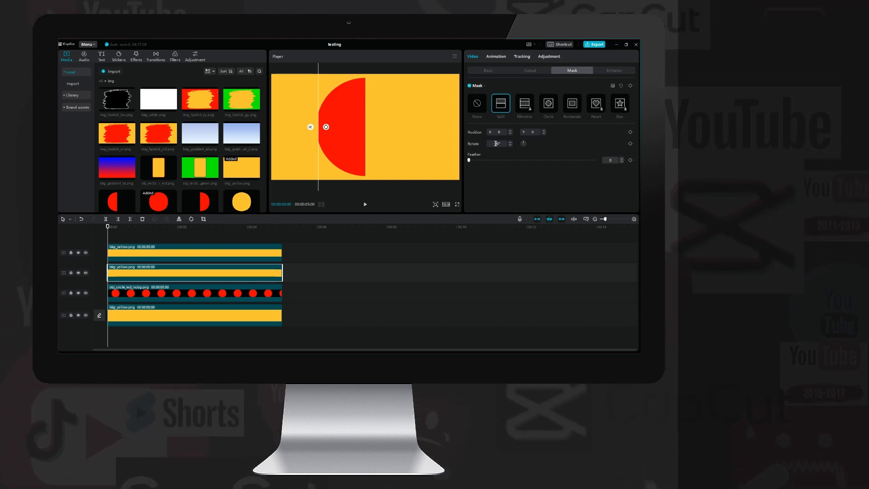
pyautogui.moveTo(317, 162); pyautogui.dragTo(366, 163)
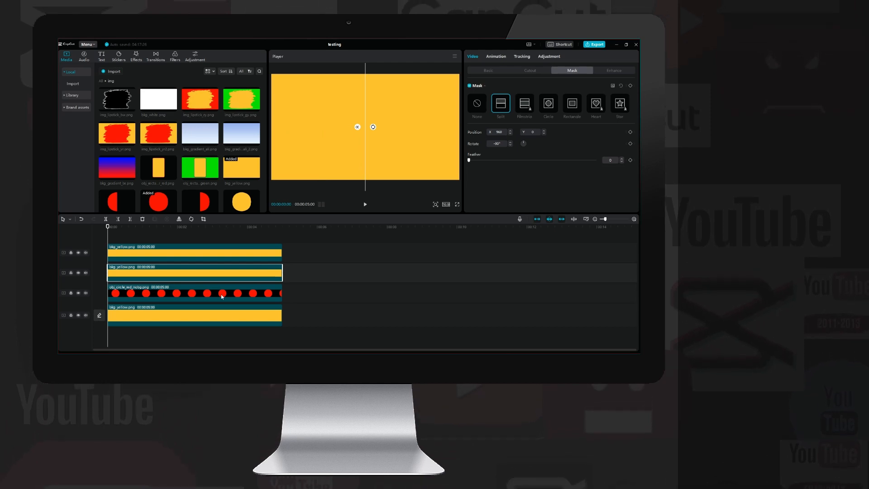
# - Give the top yellow layer a Split mask rotated -90° with its divide at the frame centre
pyautogui.click(204, 253)
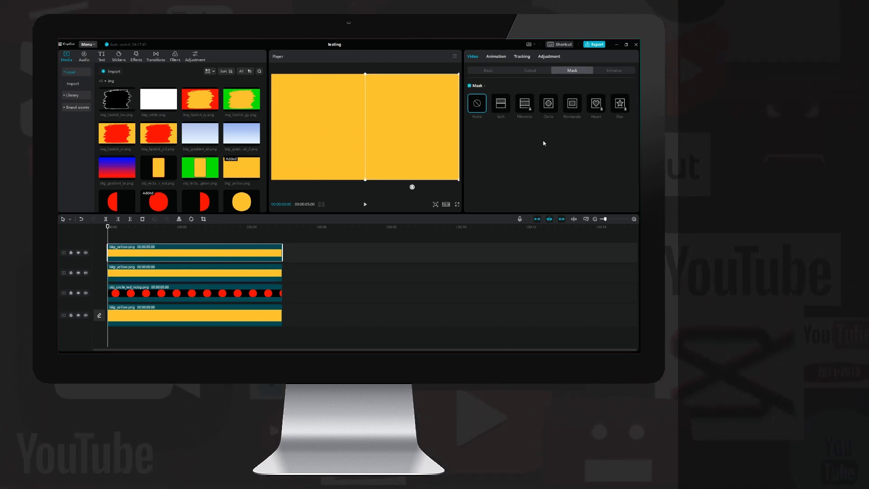
pyautogui.click(502, 104)
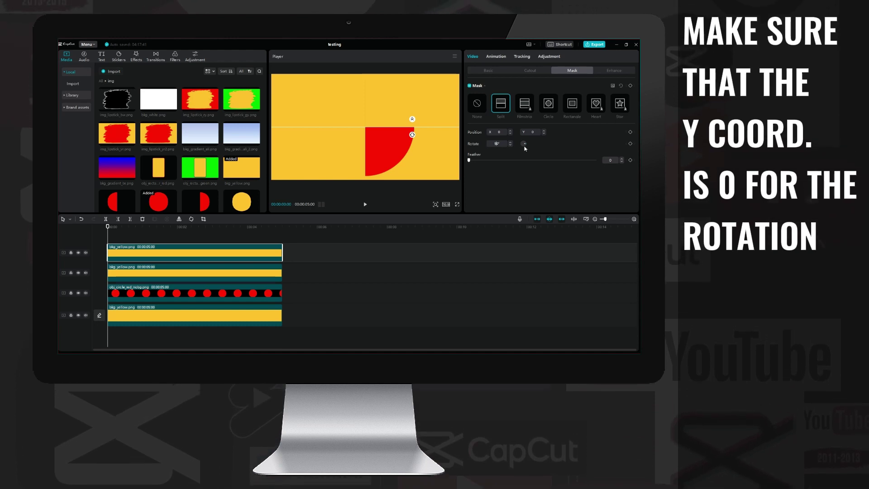
pyautogui.click(525, 145)
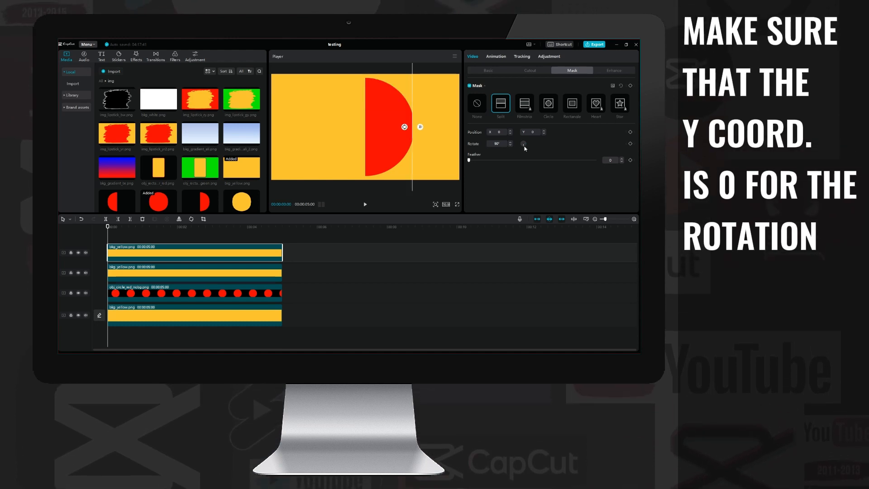
pyautogui.moveTo(411, 154); pyautogui.dragTo(365, 168)
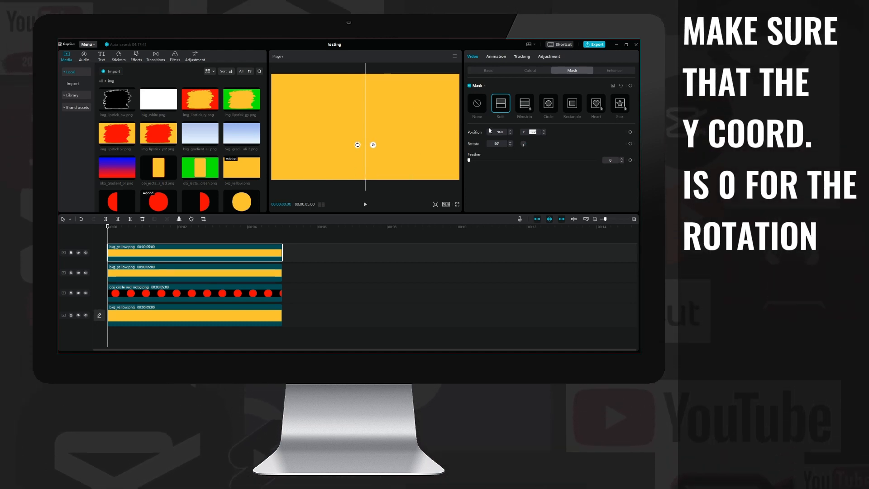
pyautogui.write('0')
pyautogui.click(142, 272)
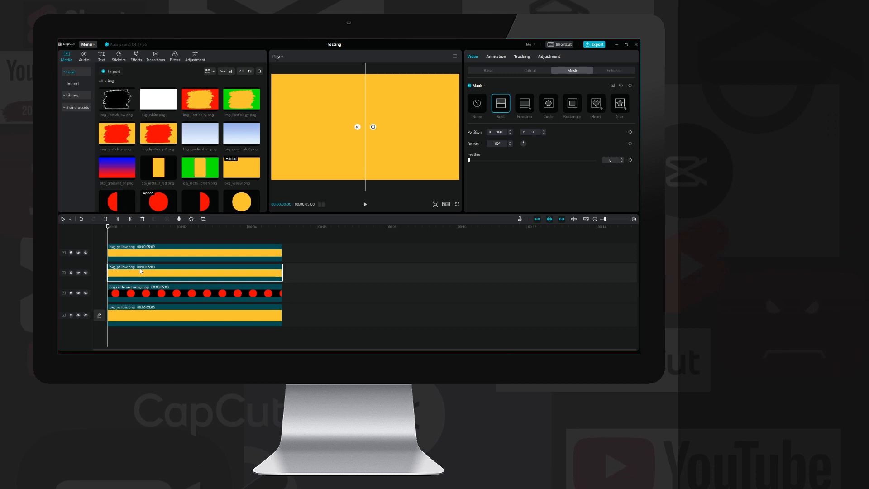
# - Keyframe the top yellow layer's Split mask rotation from its start value to 270°, revealing the red circle
pyautogui.click(629, 144)
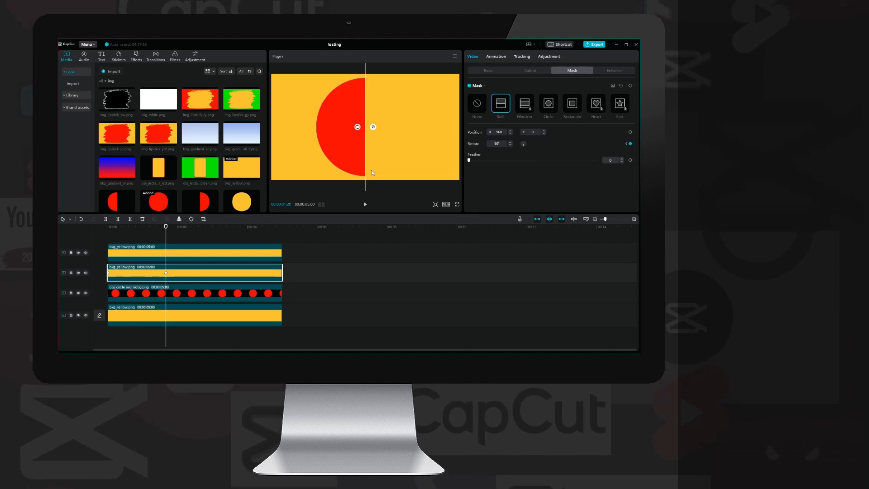
pyautogui.click(193, 252)
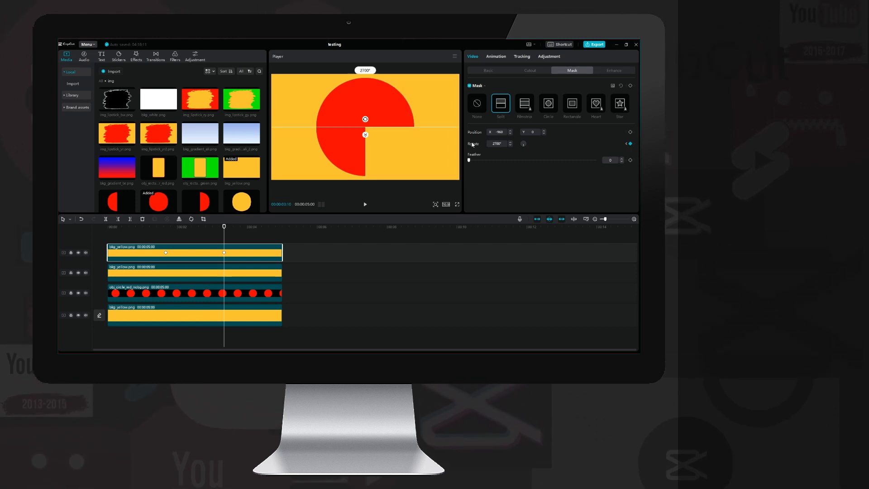
pyautogui.press('Return')
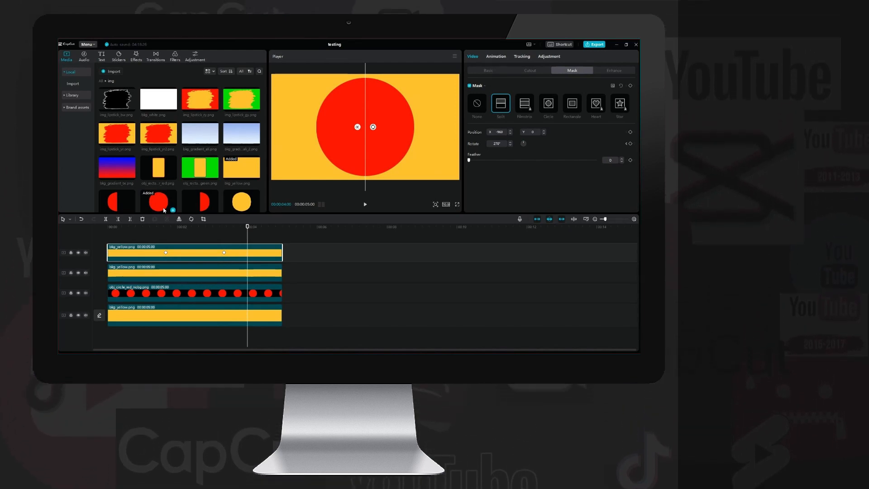
# - Replace the bottom yellow clip with bkg_ccp.mp4 and preview the result full screen
pyautogui.click(100, 81)
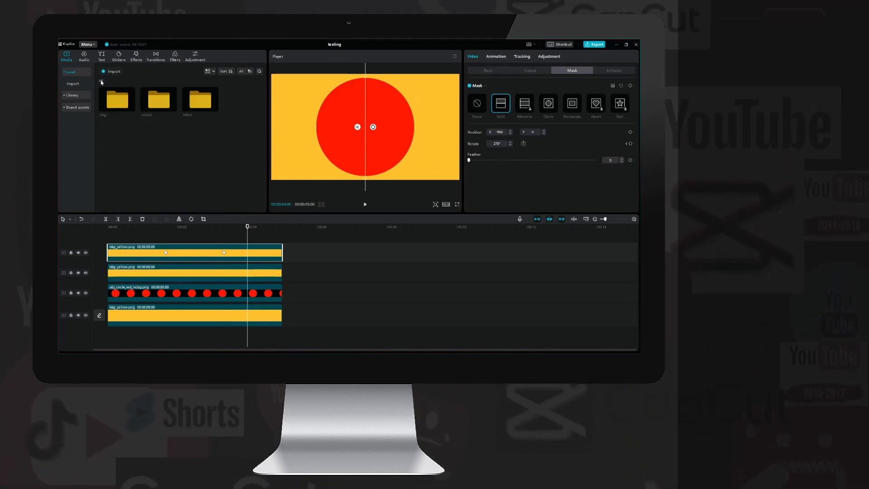
pyautogui.doubleClick(194, 104)
pyautogui.moveTo(207, 95); pyautogui.dragTo(143, 313)
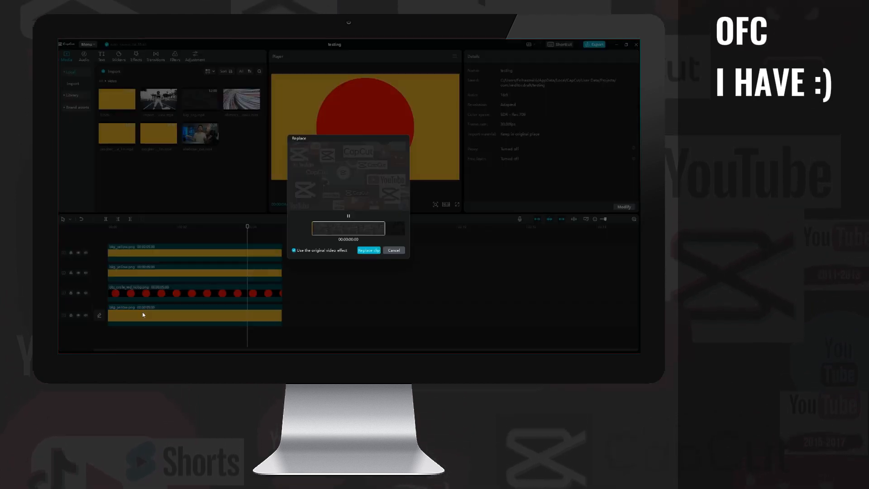
pyautogui.click(367, 250)
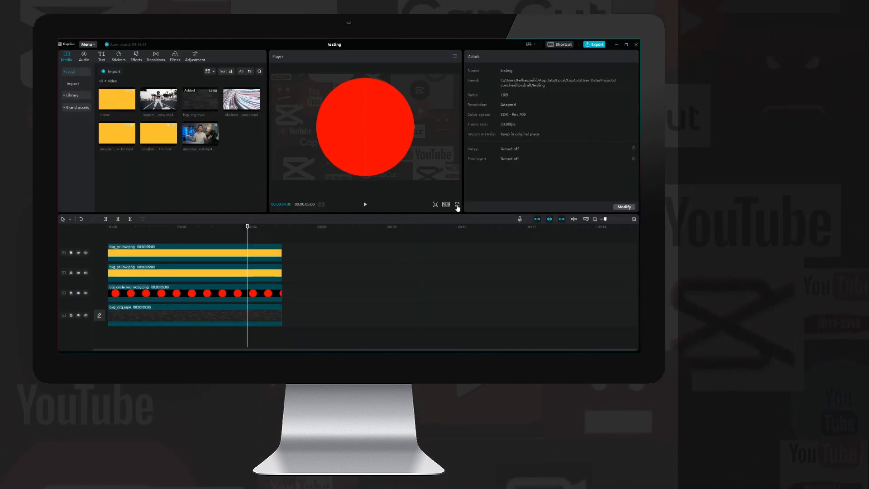
pyautogui.click(456, 204)
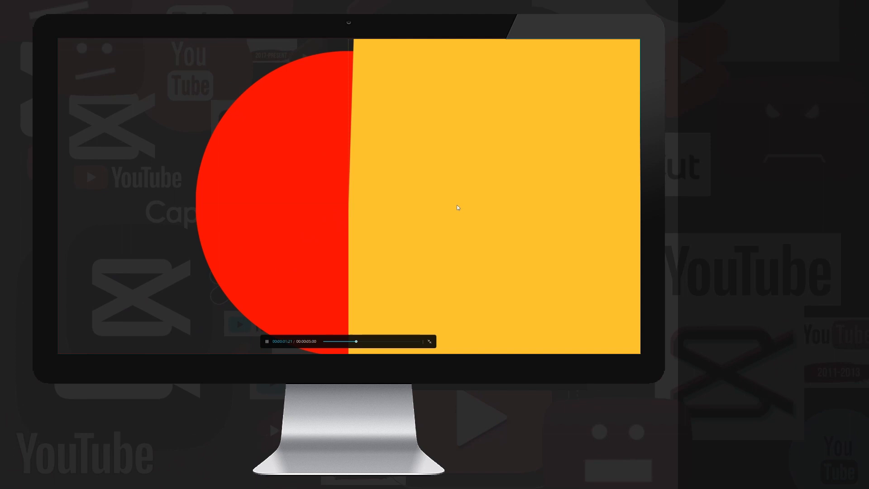
pyautogui.press('Escape')
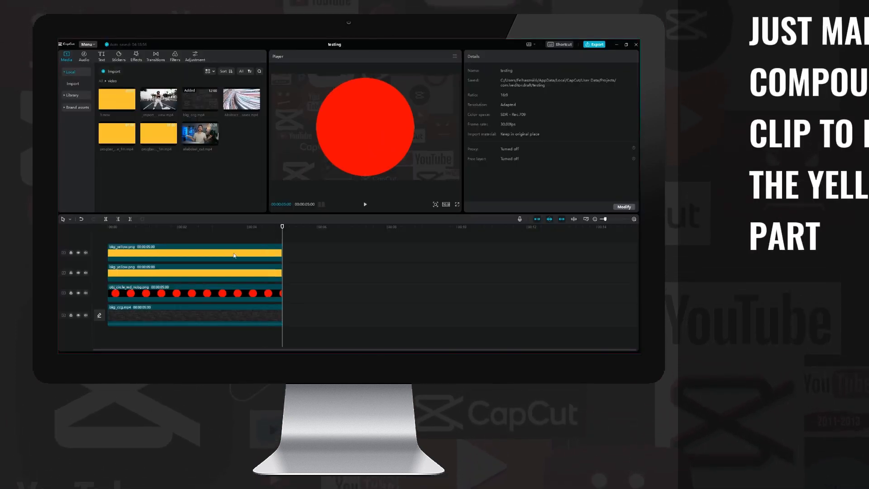
pyautogui.moveTo(169, 272); pyautogui.dragTo(213, 298)
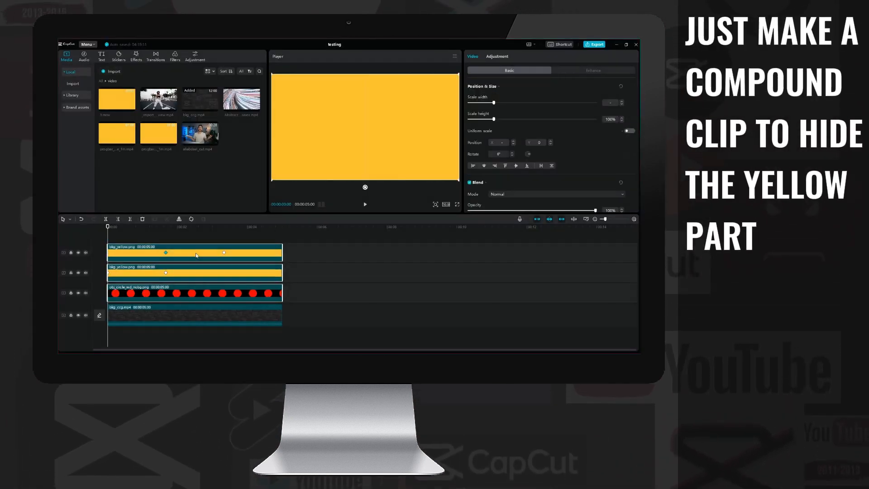
pyautogui.hotkey('alt', 'g')
pyautogui.click(529, 70)
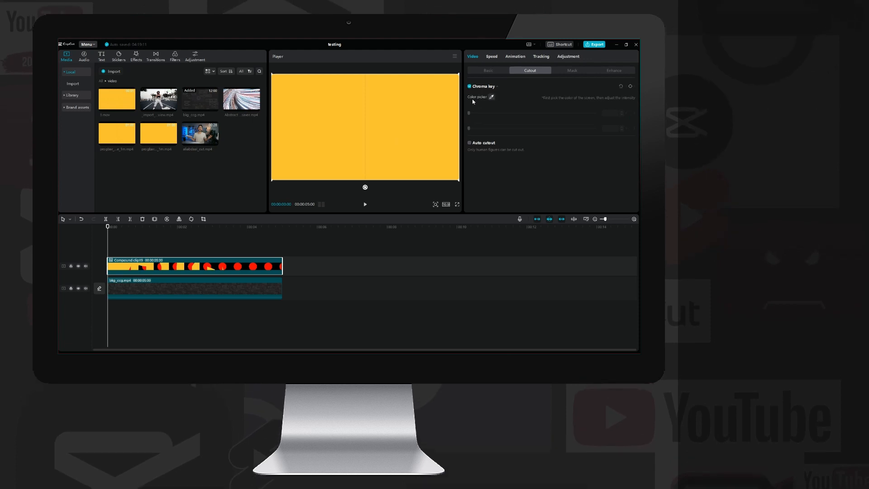
pyautogui.click(470, 86)
pyautogui.click(457, 204)
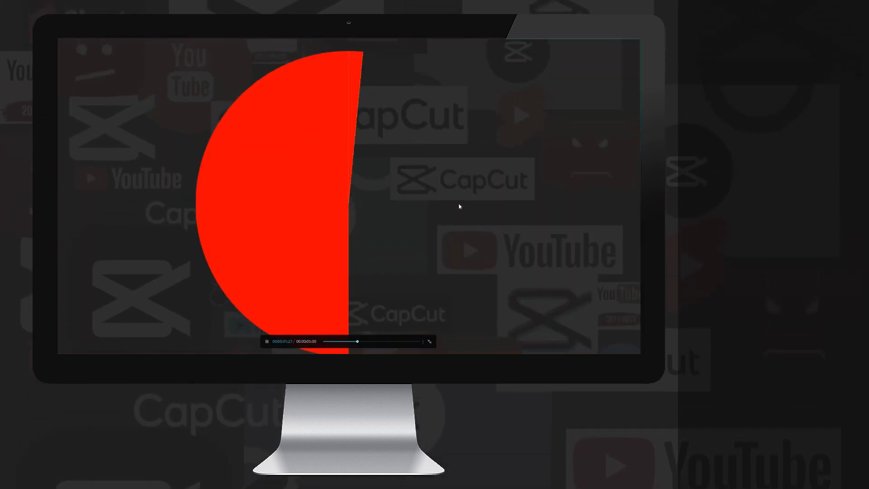
pyautogui.press('Escape')
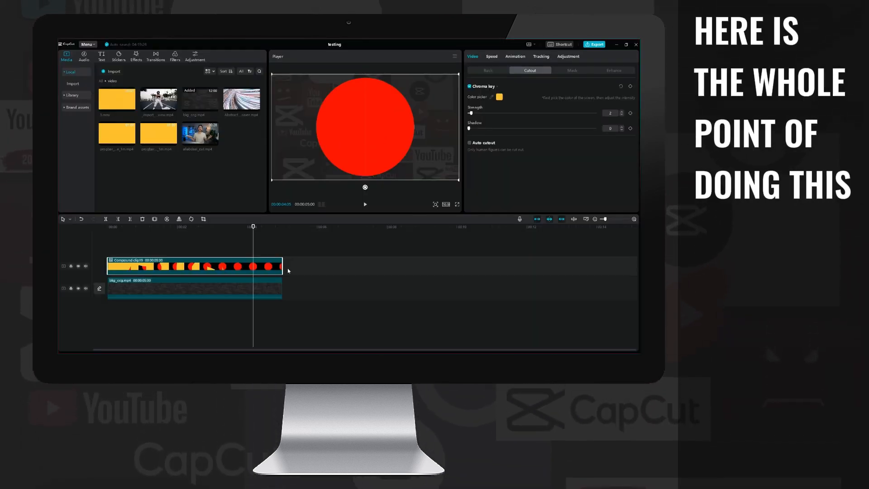
pyautogui.rightClick(282, 266)
pyautogui.click(292, 273)
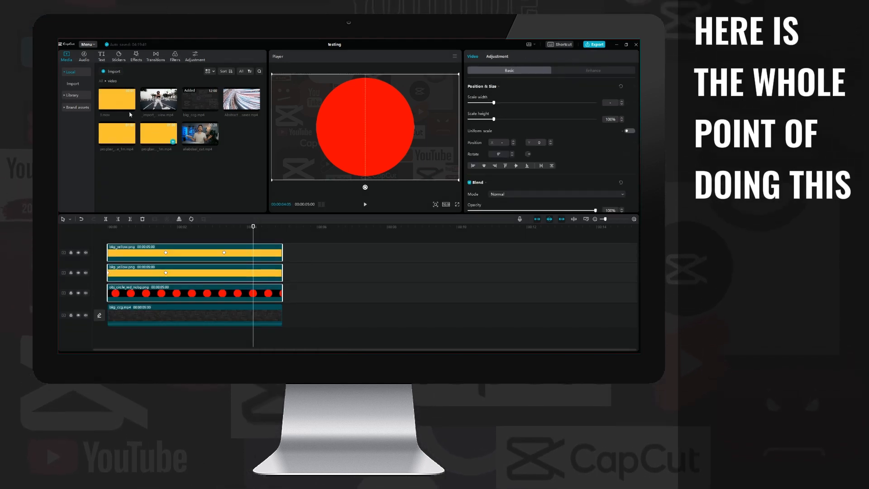
# - Replace the red circle clip with the gold halo ring PNG from the image folder
pyautogui.click(106, 80)
pyautogui.doubleClick(189, 136)
pyautogui.moveTo(159, 175); pyautogui.dragTo(166, 293)
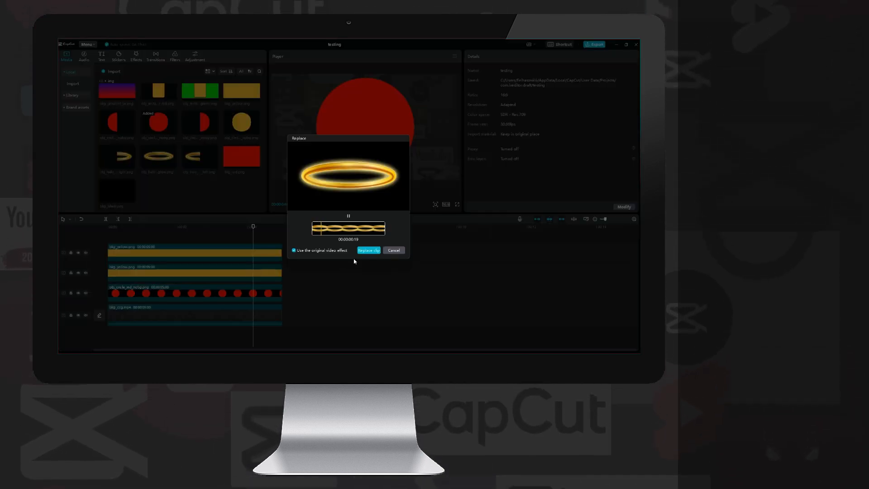
pyautogui.click(364, 252)
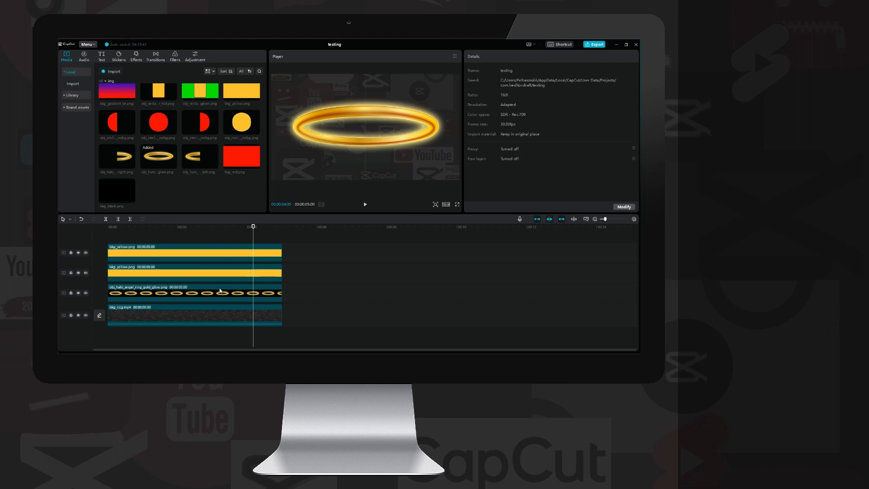
# - Combine the three upper layers into a compound clip, try keying yellow, then split it back apart
pyautogui.moveTo(366, 238); pyautogui.dragTo(218, 279)
pyautogui.rightClick(220, 254)
pyautogui.click(242, 268)
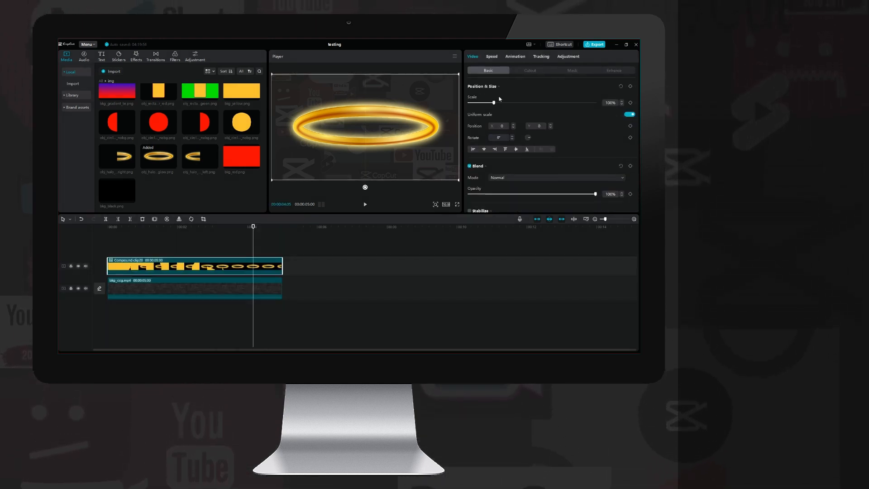
pyautogui.click(158, 239)
pyautogui.click(194, 266)
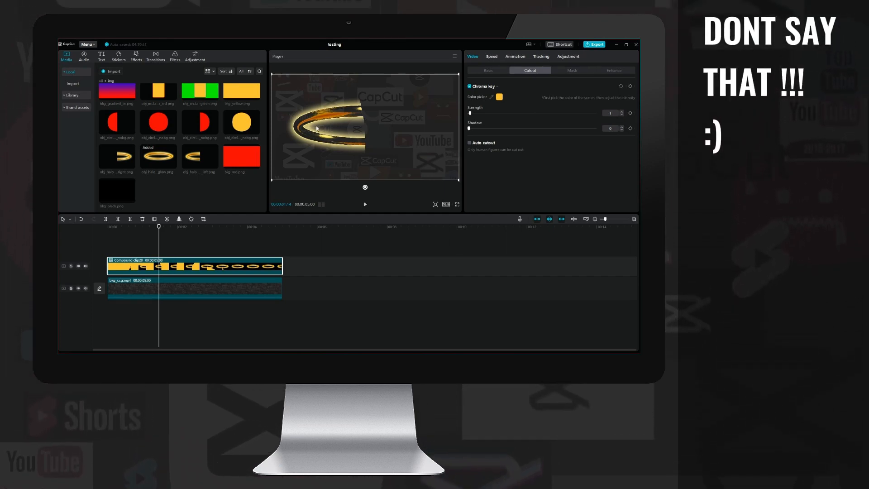
pyautogui.rightClick(194, 266)
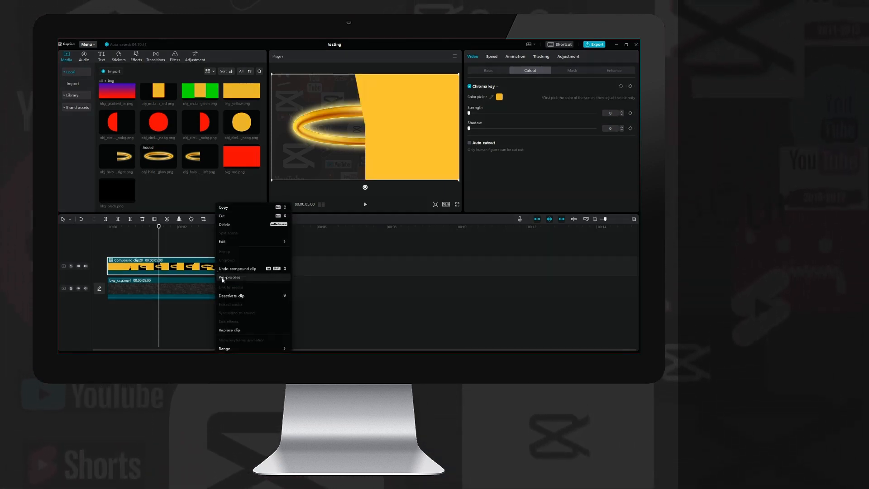
pyautogui.click(237, 270)
# - Replace both yellow clips with bkg_black.png
pyautogui.moveTo(129, 196); pyautogui.dragTo(124, 273)
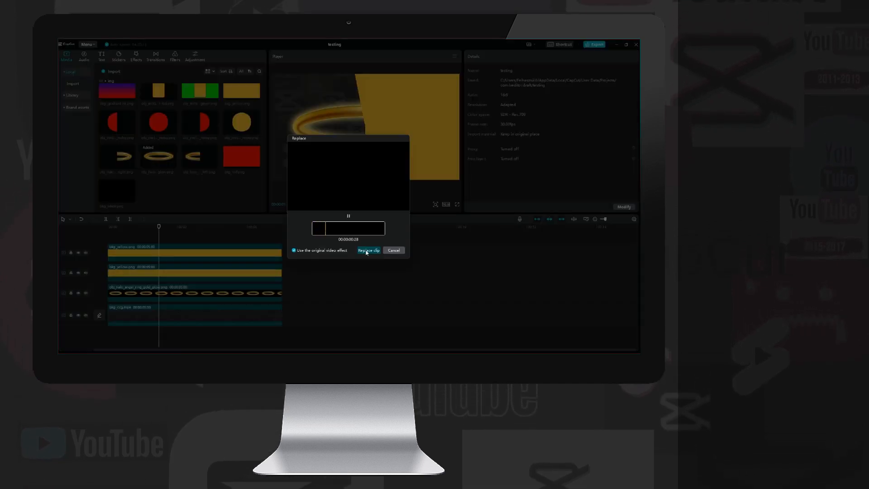
pyautogui.click(368, 251)
pyautogui.moveTo(116, 192); pyautogui.dragTo(129, 252)
pyautogui.click(369, 250)
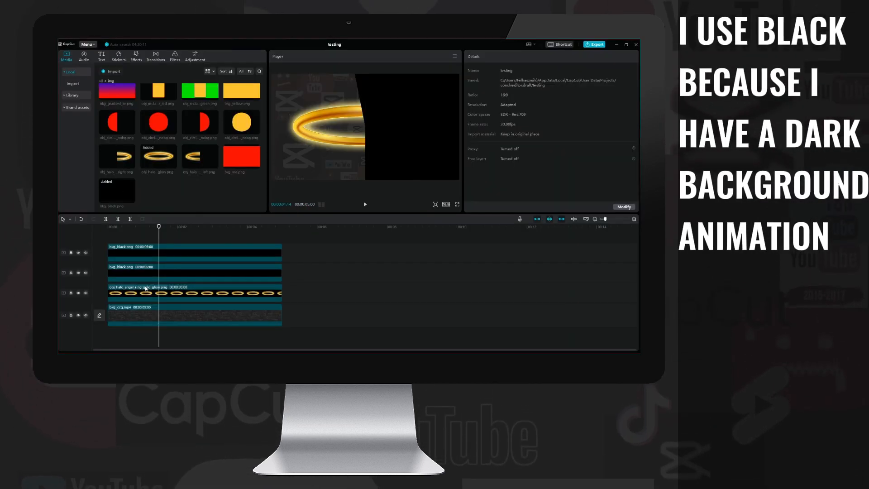
# - Merge the ring and black layers into a compound clip and chroma-key out its black
pyautogui.click(146, 290)
pyautogui.keyDown('ctrl'); pyautogui.click(146, 250); pyautogui.keyUp('ctrl')
pyautogui.rightClick(146, 250)
pyautogui.click(174, 269)
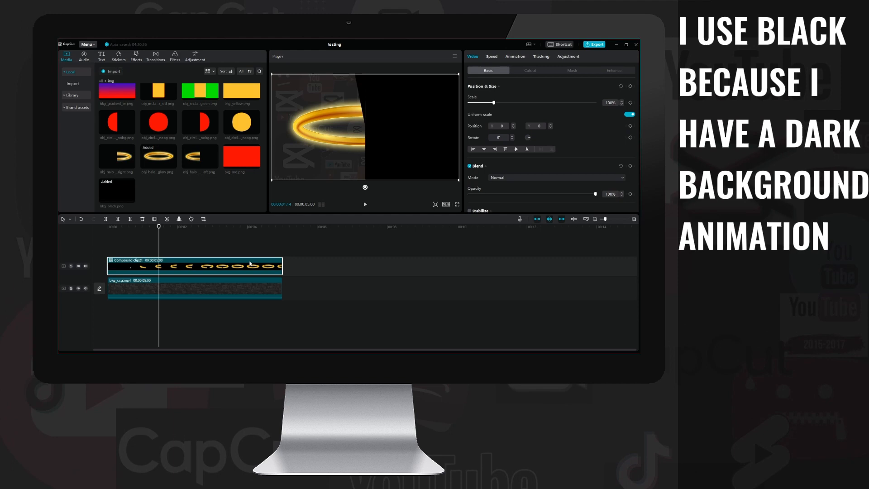
pyautogui.click(530, 70)
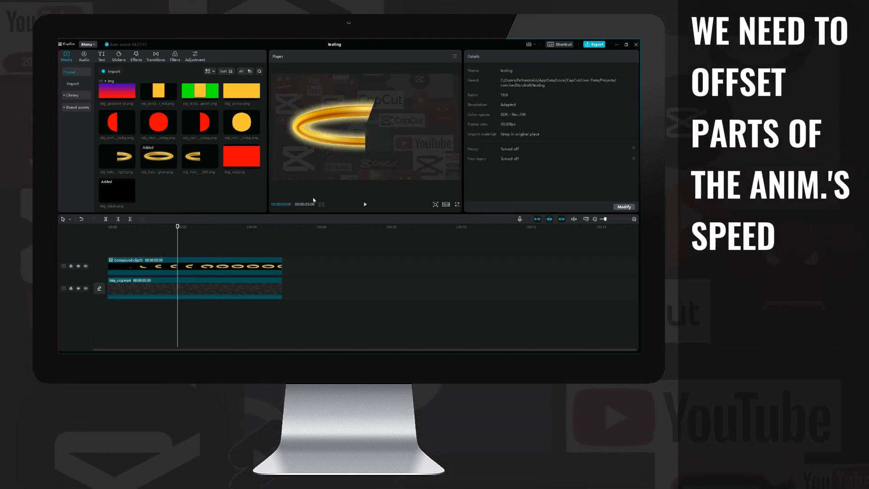
# - Split the compound clip back into its layers and select the second black layer at its mask keyframe
pyautogui.click(212, 266)
pyautogui.rightClick(212, 265)
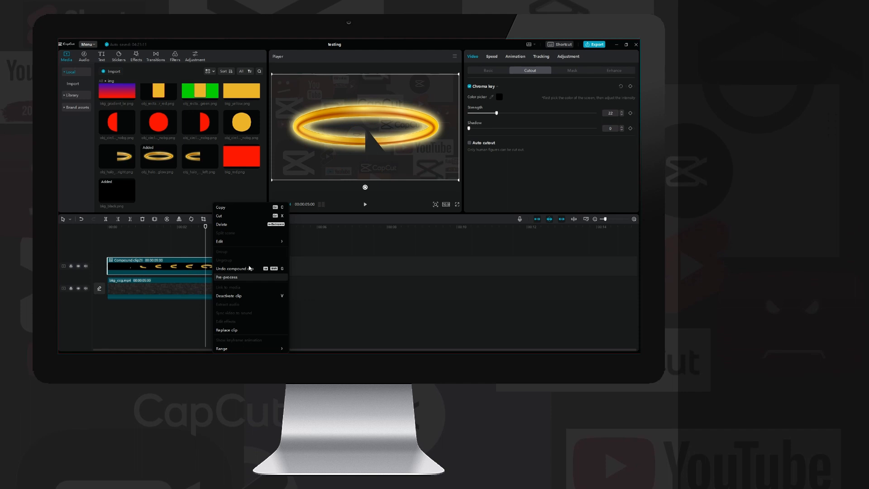
pyautogui.click(248, 272)
pyautogui.click(223, 254)
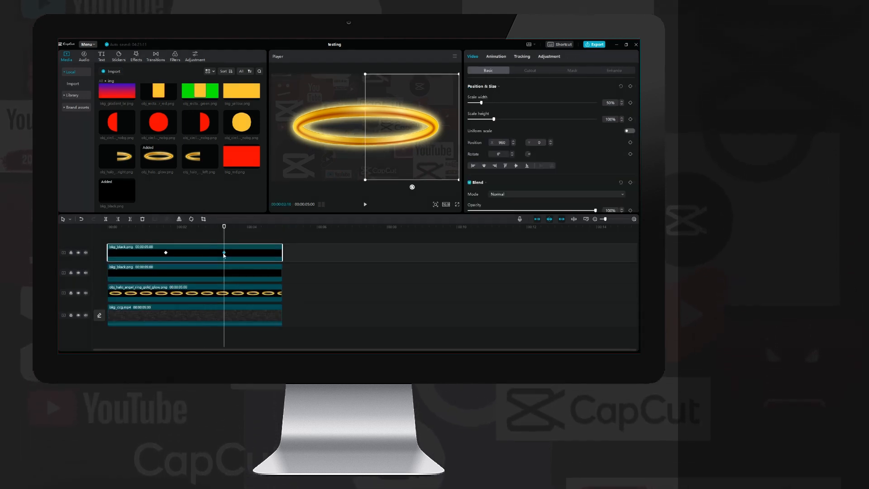
pyautogui.click(119, 273)
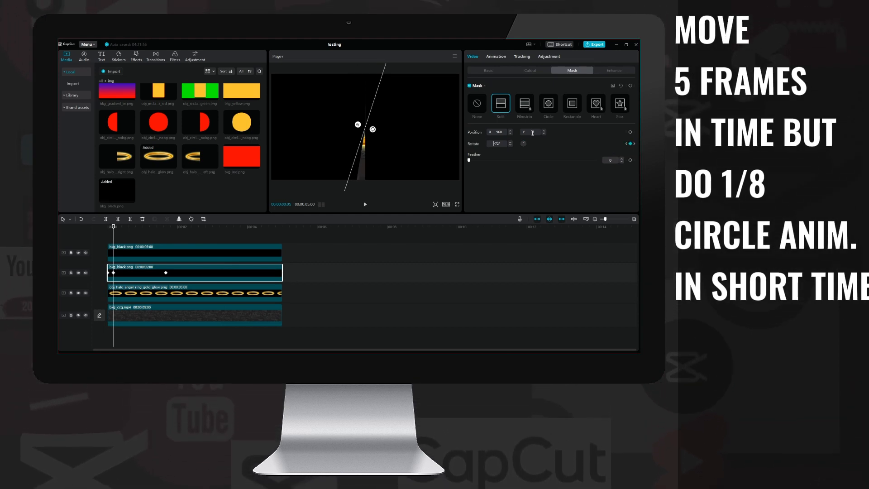
# - Keyframe the split mask's rotation at two times so the line sweeps to reveal the ring, then play it
pyautogui.moveTo(498, 143); pyautogui.dragTo(533, 134)
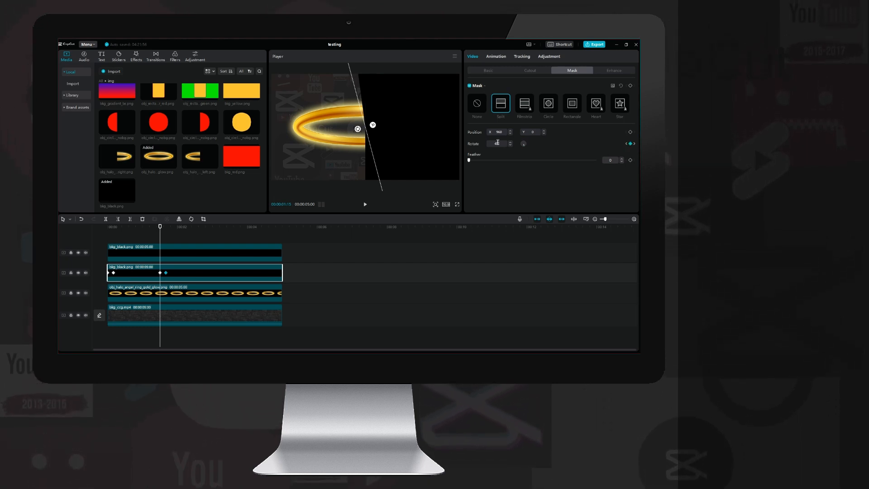
pyautogui.moveTo(497, 143); pyautogui.dragTo(505, 143)
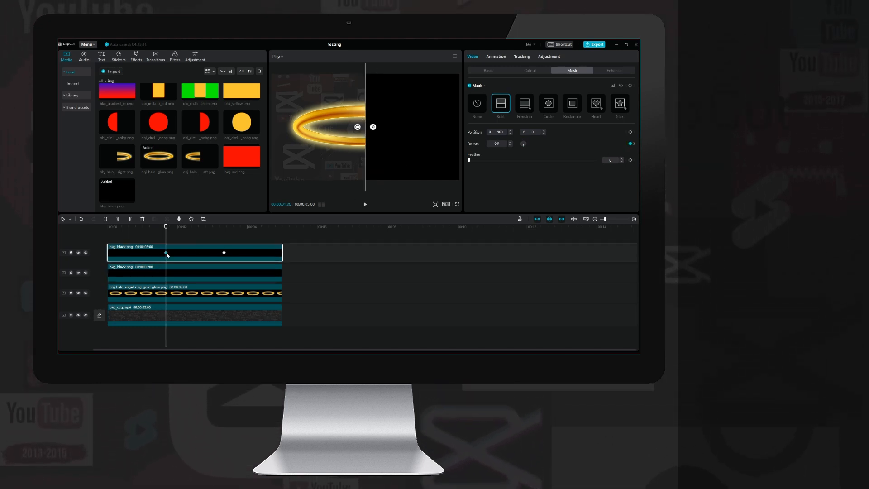
pyautogui.click(630, 144)
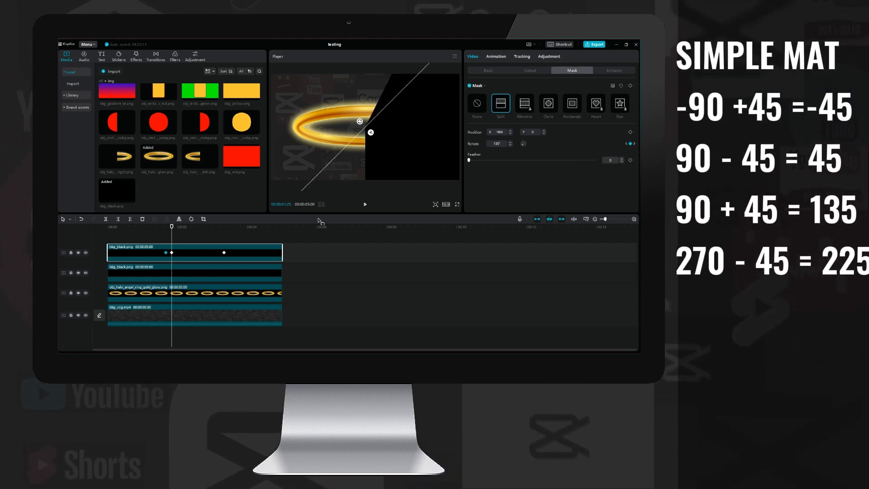
pyautogui.click(224, 255)
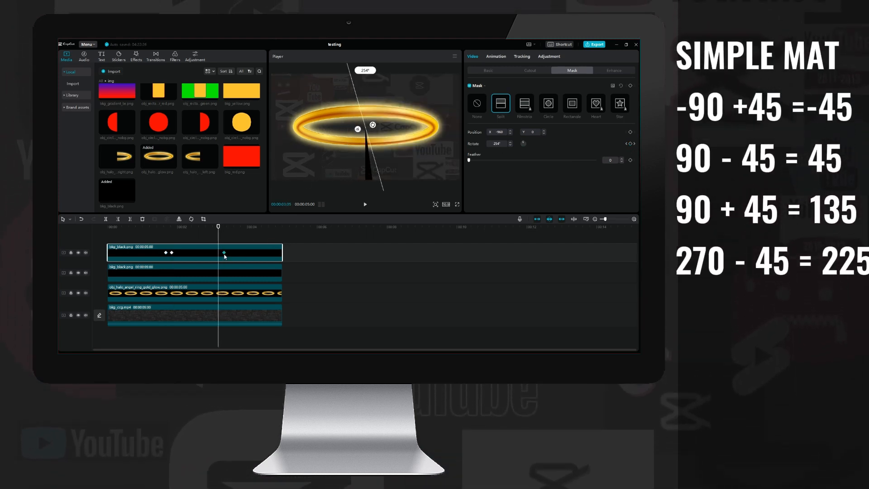
pyautogui.click(630, 144)
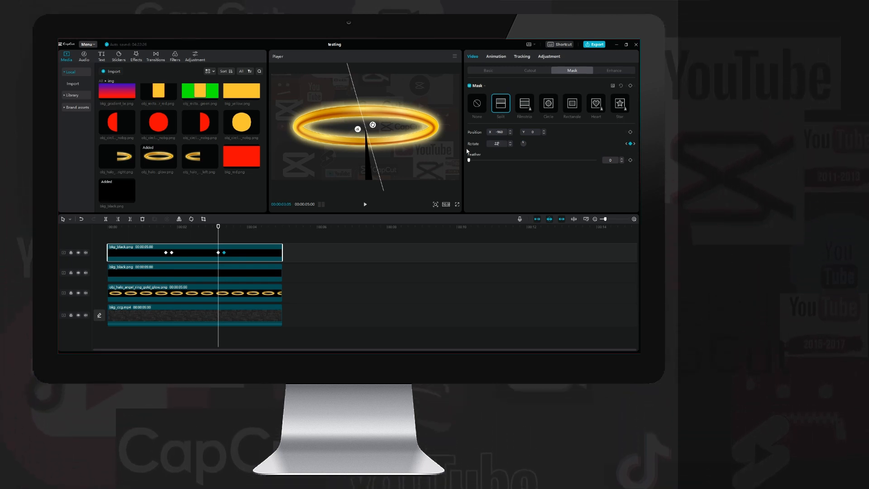
pyautogui.press('space')
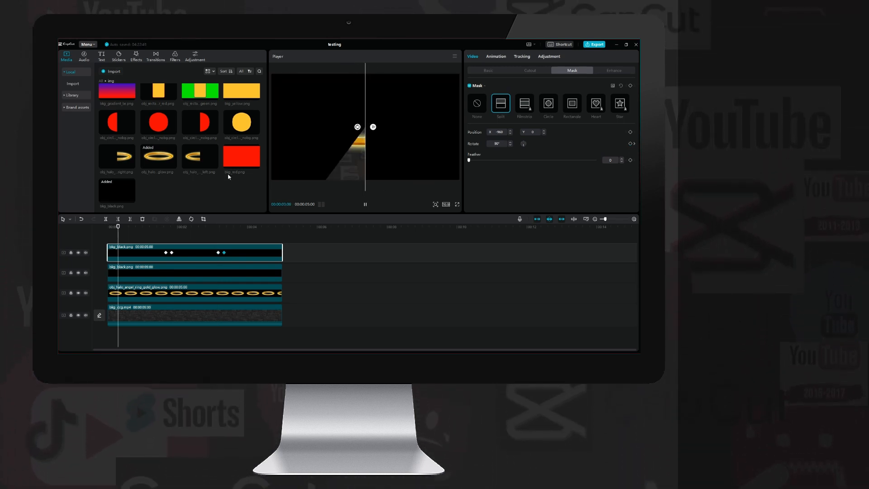
# - Pause the preview and combine the top three halo layers into one compound clip (Alt+G)
pyautogui.press('space')
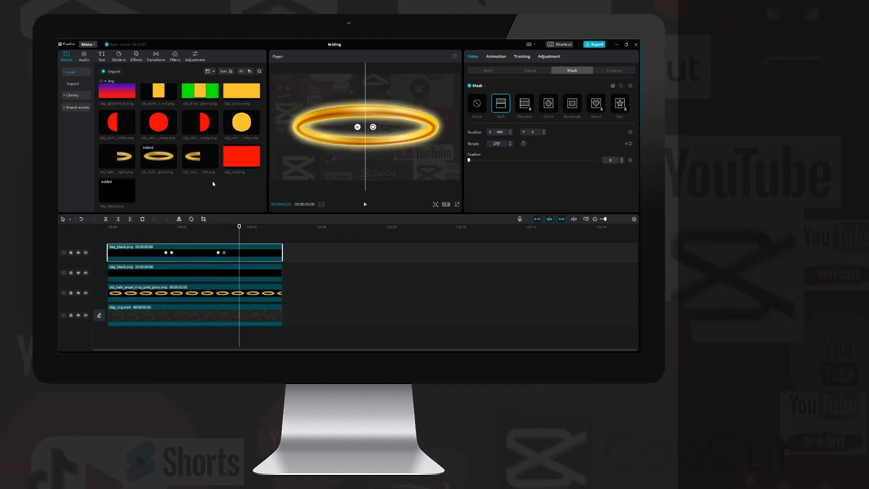
pyautogui.keyDown('shift'); pyautogui.click(144, 295); pyautogui.keyUp('shift')
pyautogui.rightClick(144, 295)
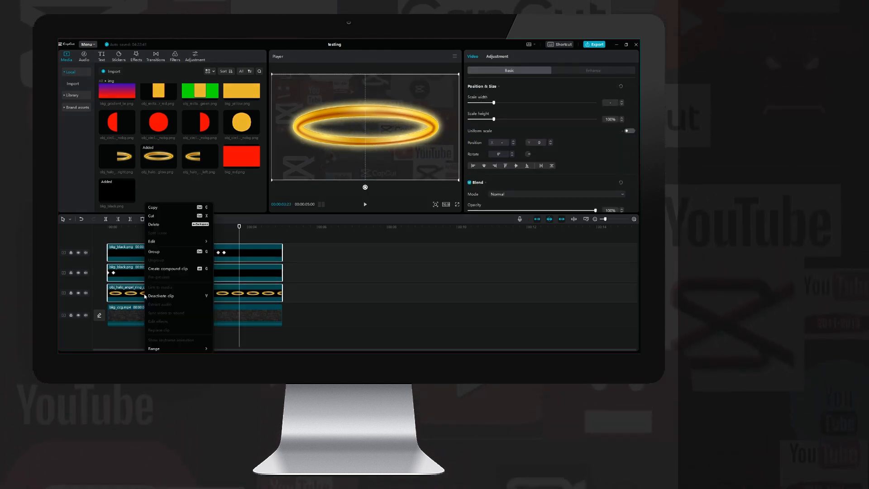
pyautogui.hotkey('alt', 'g')
# - Reselect the compound halo clip and bring up its chroma key settings
pyautogui.click(180, 319)
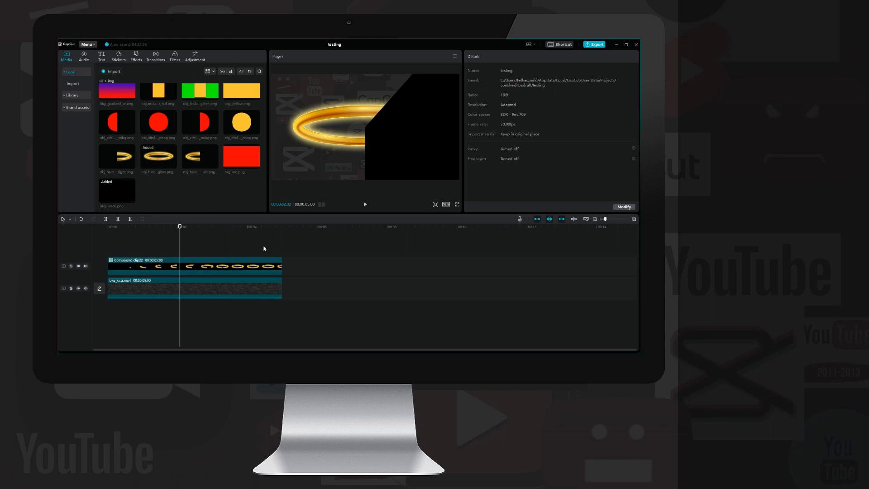
pyautogui.click(264, 265)
pyautogui.click(532, 70)
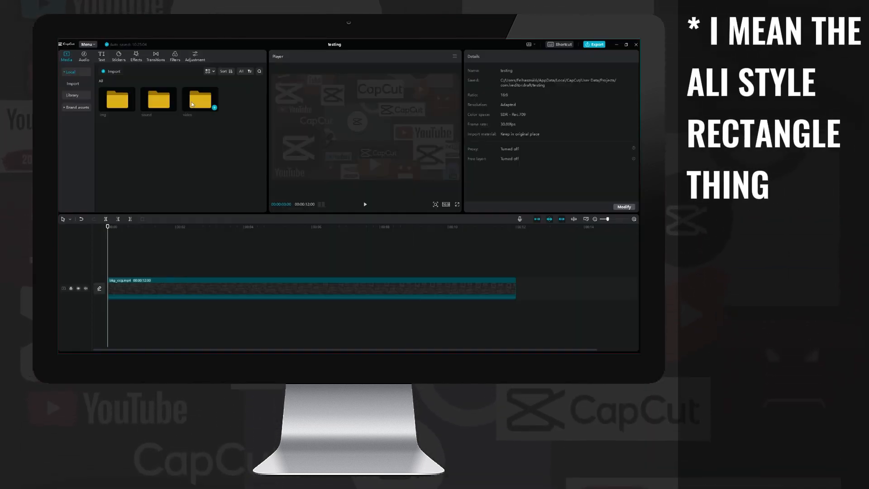
# - Add aliabdaal_cut.mp4 above the background and trim it at the background's 12-second end
pyautogui.doubleClick(158, 101)
pyautogui.moveTo(198, 132); pyautogui.dragTo(109, 269)
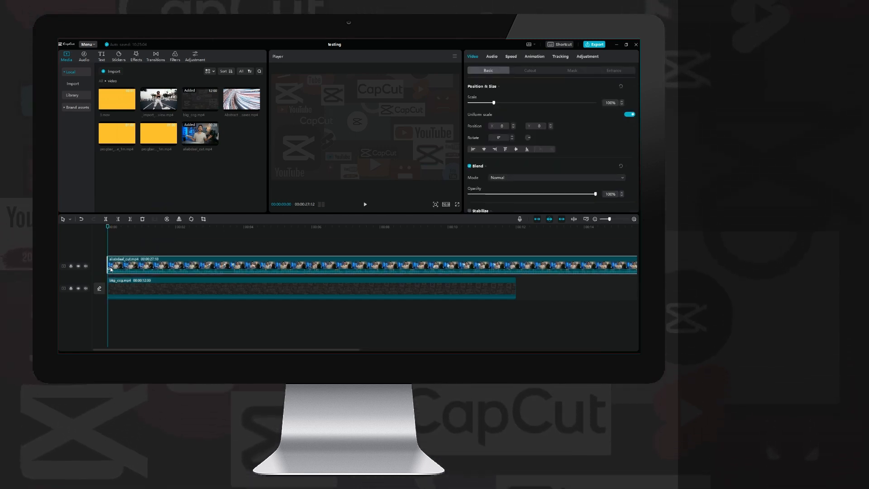
pyautogui.press('Down')
pyautogui.press('w')
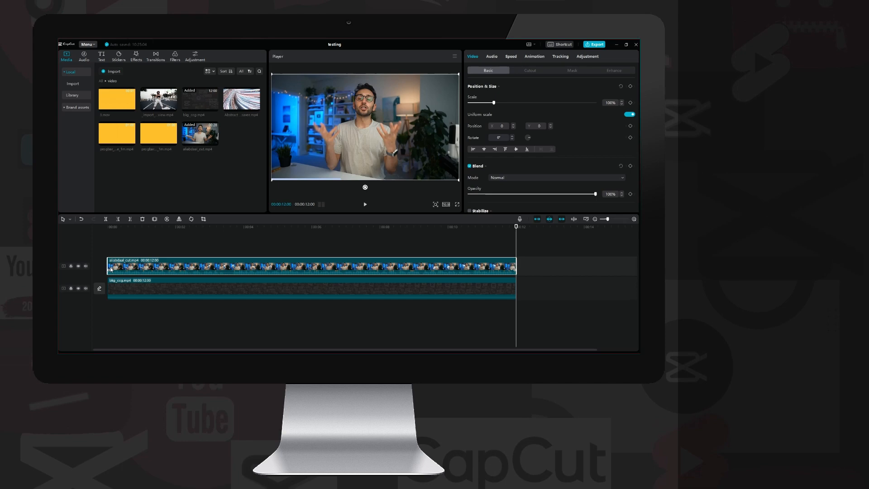
# - Separate the video's audio onto its own track
pyautogui.rightClick(123, 268)
pyautogui.click(135, 304)
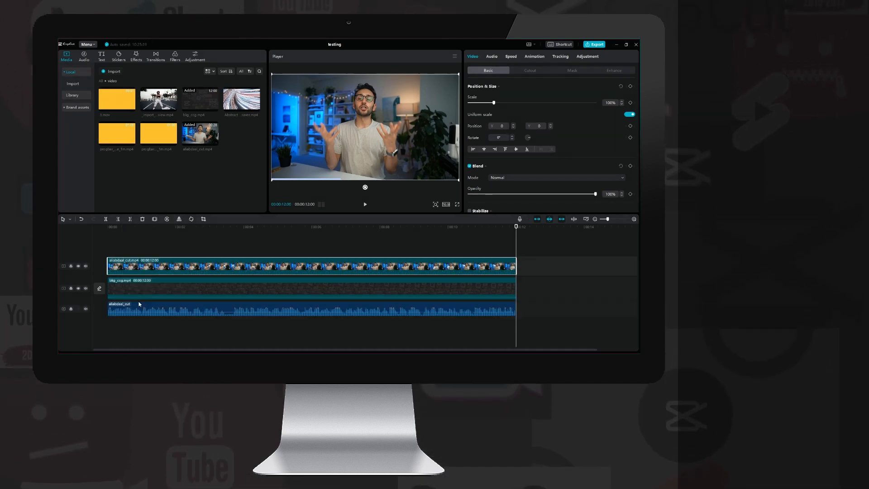
pyautogui.click(146, 312)
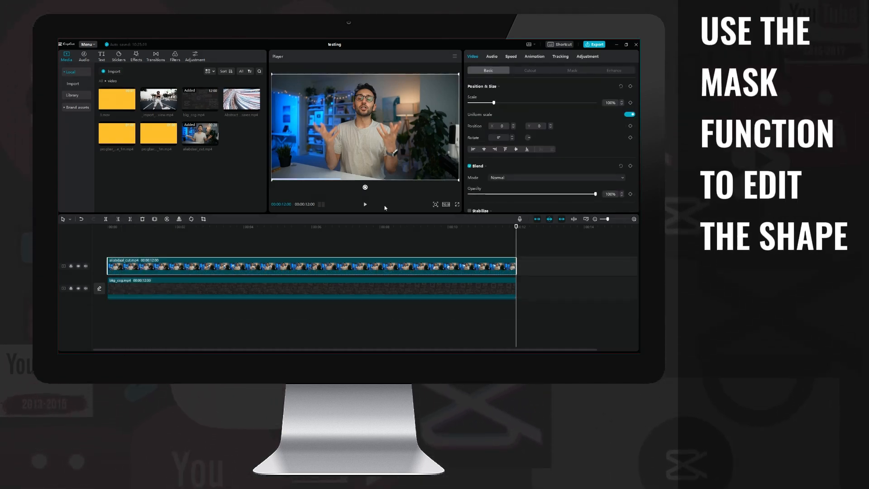
# - Shape the rectangle mask tall and narrow with corners rounded to 20, then preview it full screen
pyautogui.moveTo(365, 101); pyautogui.dragTo(368, 79)
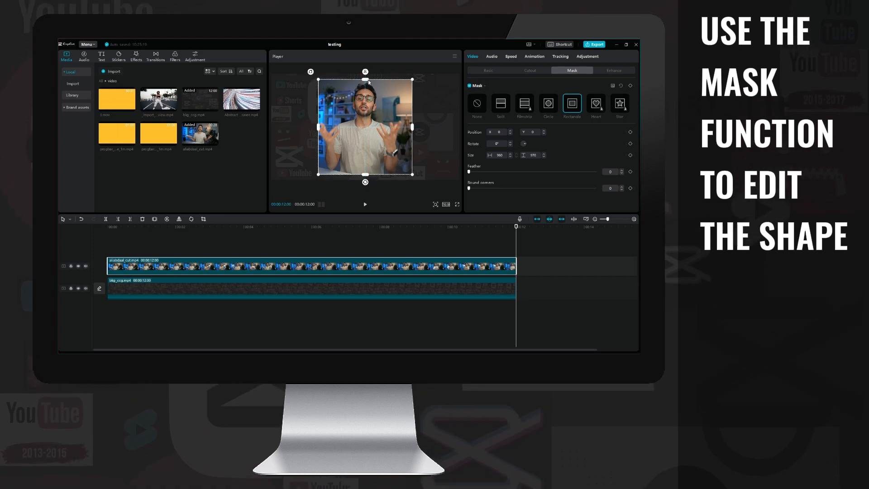
pyautogui.moveTo(413, 127); pyautogui.dragTo(400, 127)
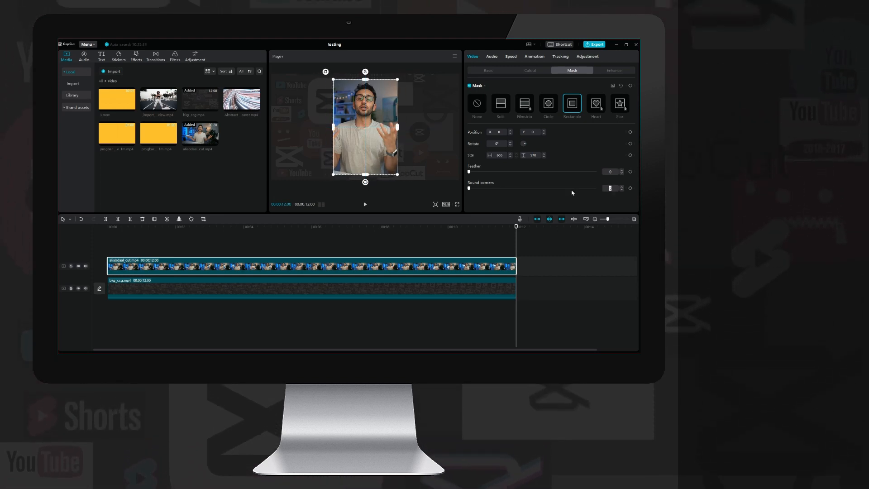
pyautogui.moveTo(468, 188); pyautogui.dragTo(493, 188)
pyautogui.click(164, 227)
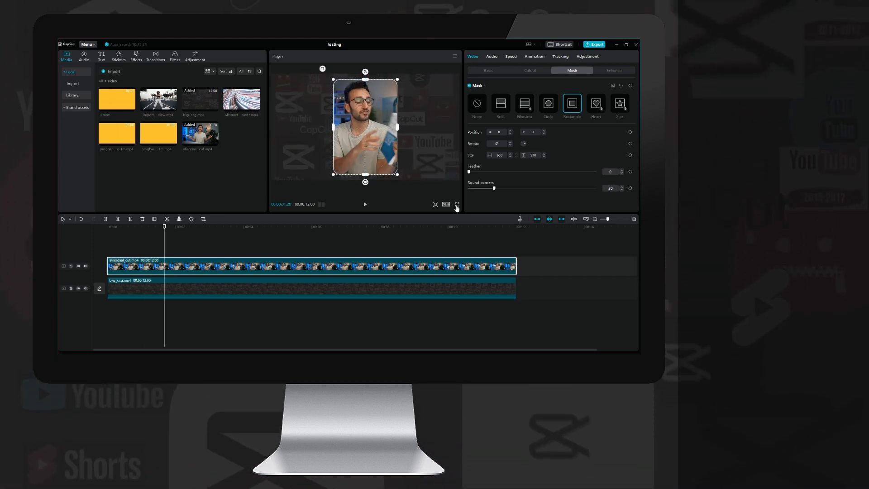
pyautogui.click(457, 204)
pyautogui.press('Escape')
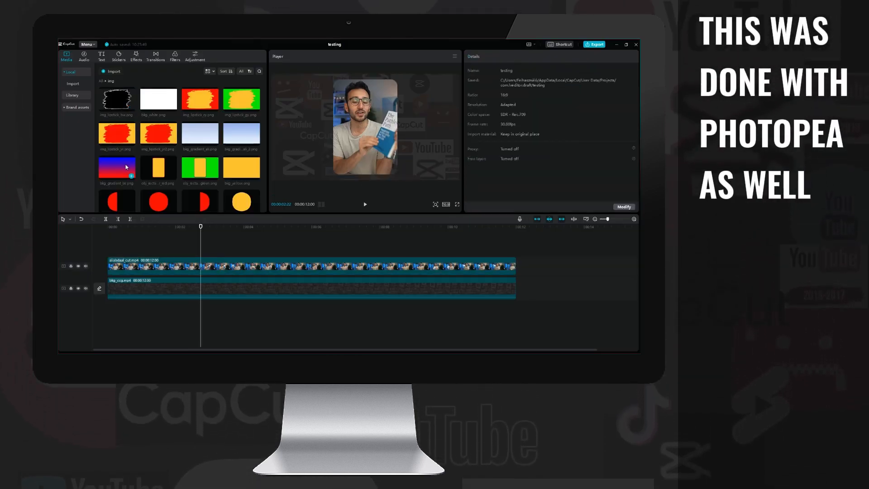
# - Add the blue-red gradient image scaled to 120% with rotation keyframes, set to Layer 1 behind the video
pyautogui.moveTo(126, 164); pyautogui.dragTo(203, 247)
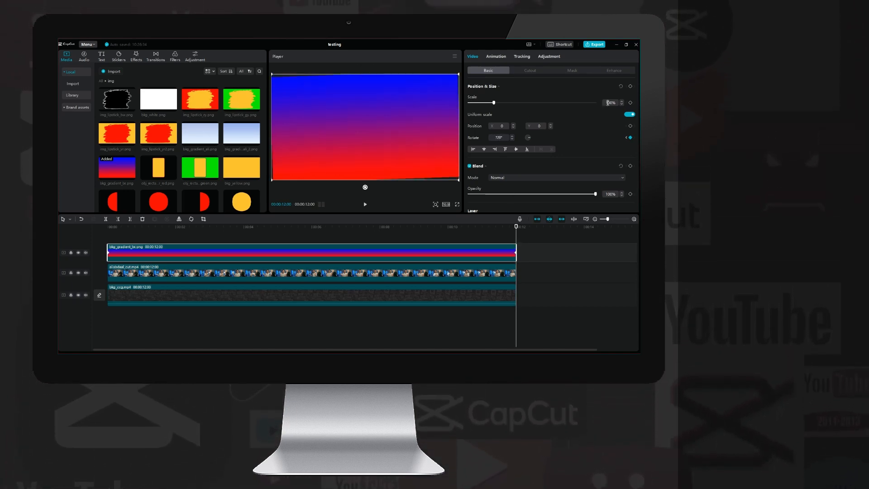
pyautogui.press('Return')
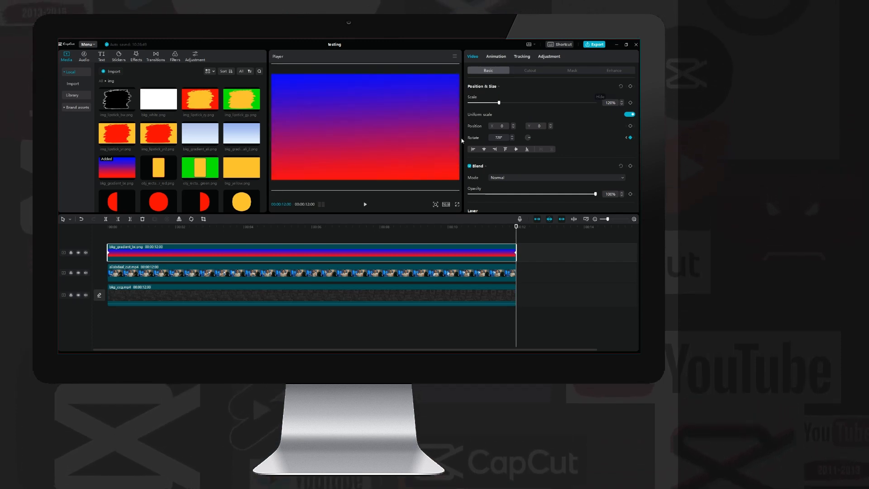
pyautogui.press('space')
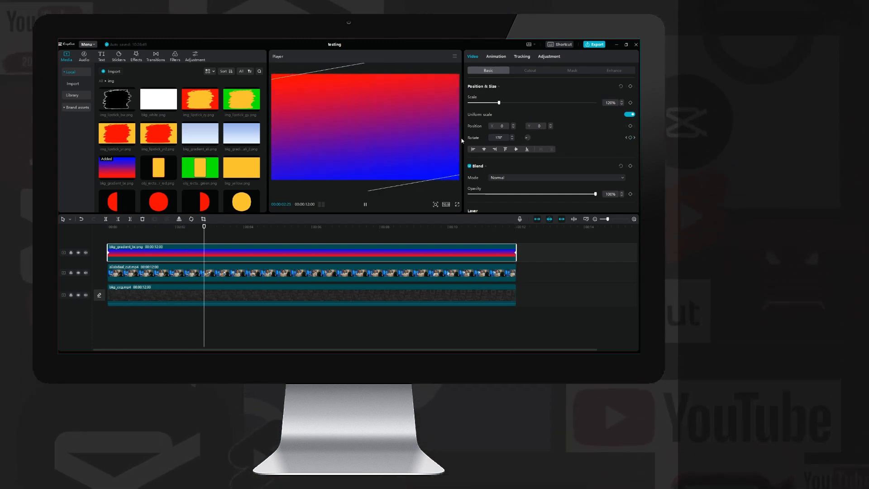
pyautogui.scroll(-3, 543, 150)
pyautogui.click(479, 189)
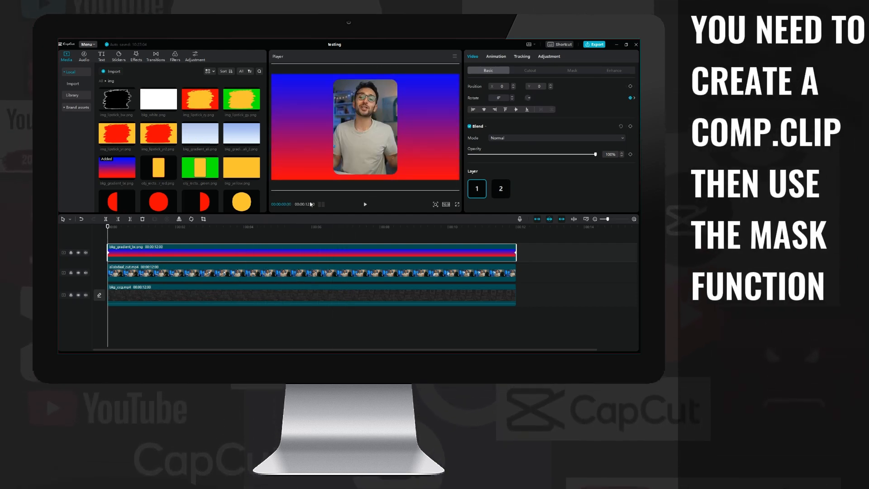
# - Turn the gradient clip into a compound clip and give its rectangle mask round corners of 20
pyautogui.rightClick(312, 252)
pyautogui.click(326, 276)
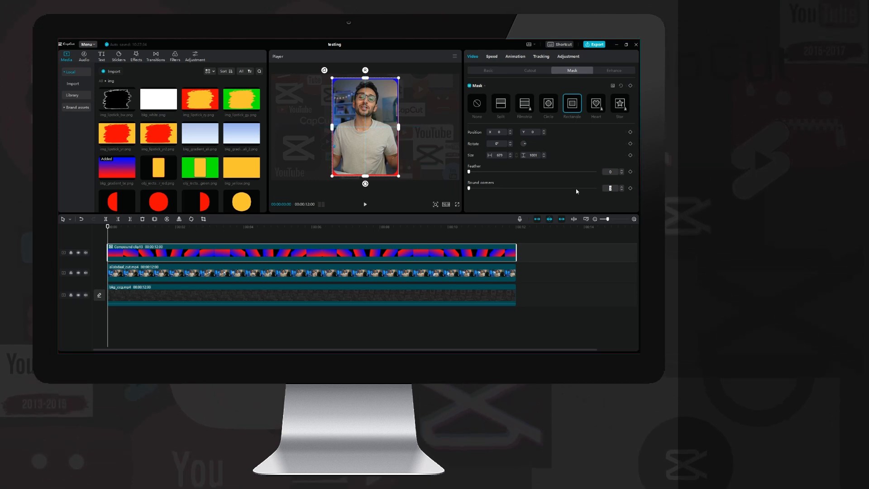
pyautogui.write('20')
pyautogui.press('Return')
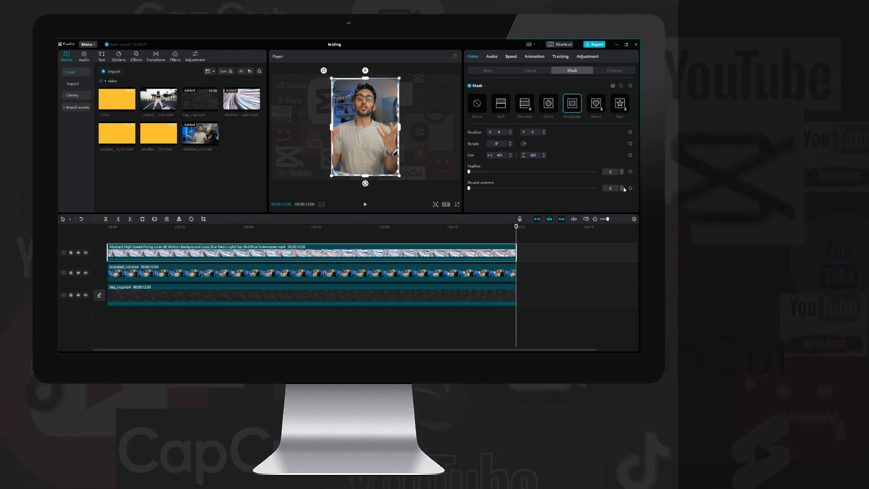
# - Preview the neon-framed video full screen, nudging the rectangle mask slightly right
pyautogui.click(458, 204)
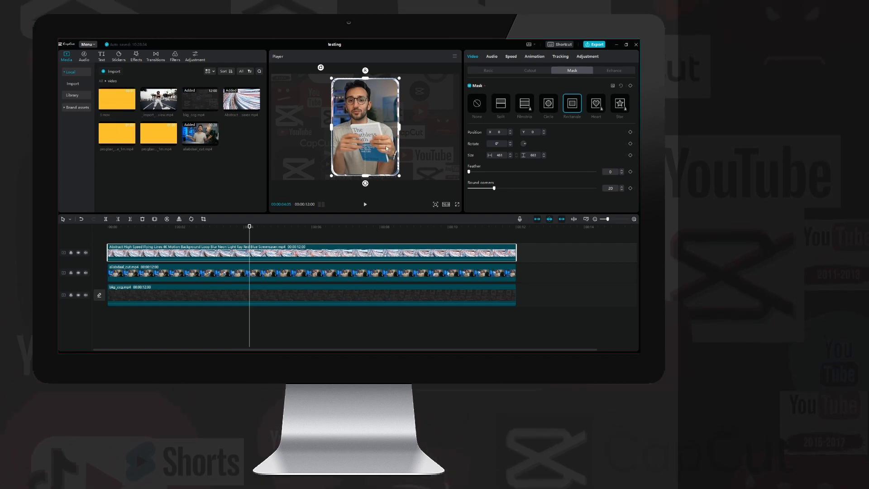
pyautogui.moveTo(380, 141); pyautogui.dragTo(440, 143)
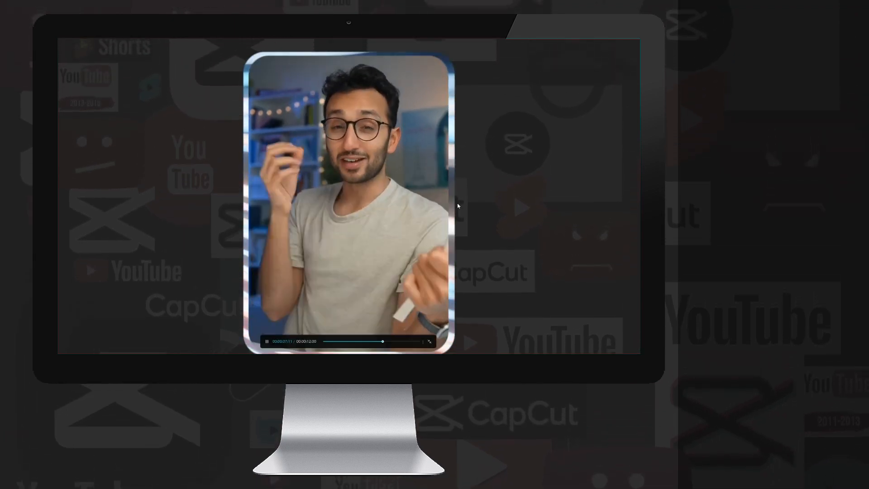
pyautogui.press('Escape')
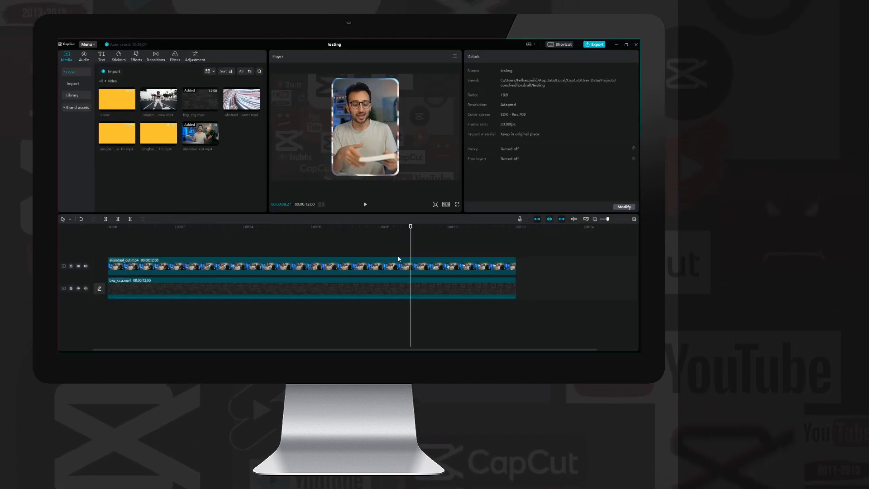
# - Delete the talking-head video clip and add the dancing video above the background
pyautogui.click(380, 267)
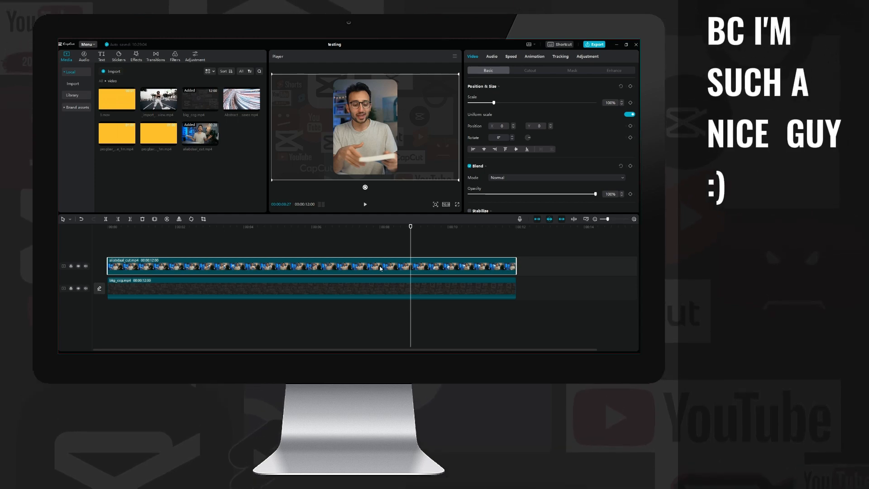
pyautogui.press('Delete')
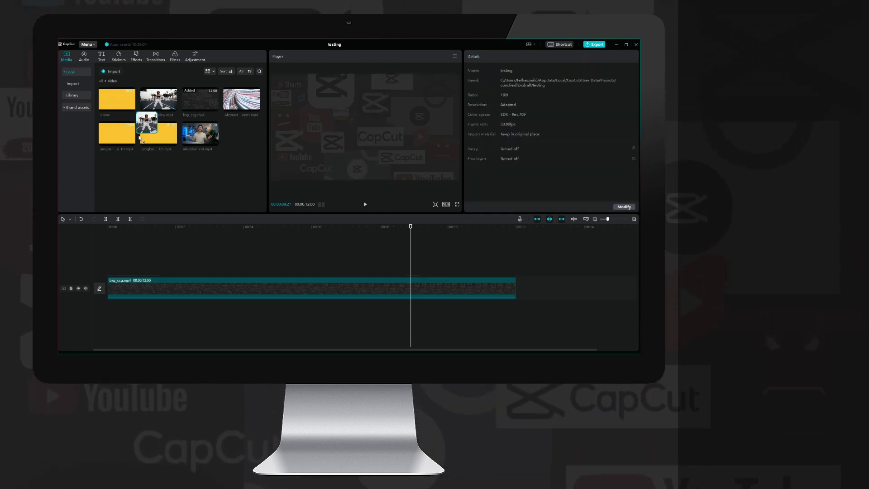
pyautogui.moveTo(140, 136); pyautogui.dragTo(109, 266)
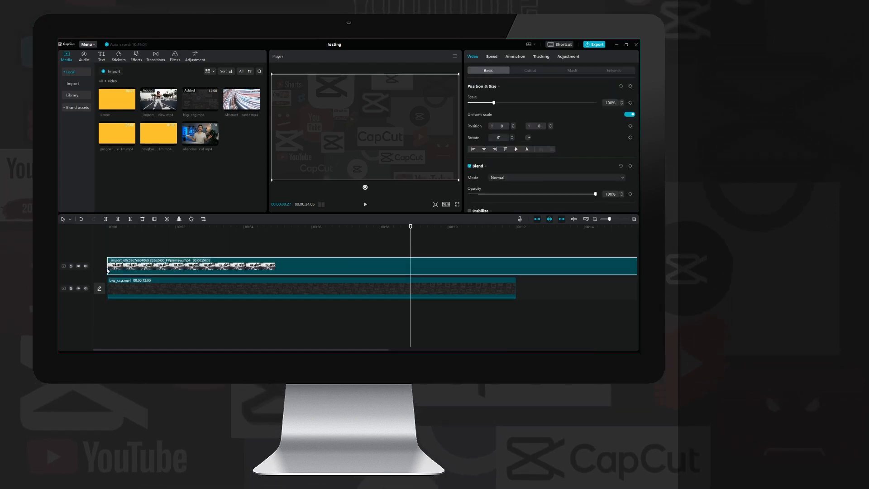
# - Trim the dancing clip to the background's end, add the red brush-stroke image on top and key out its red
pyautogui.click(515, 226)
pyautogui.press('w')
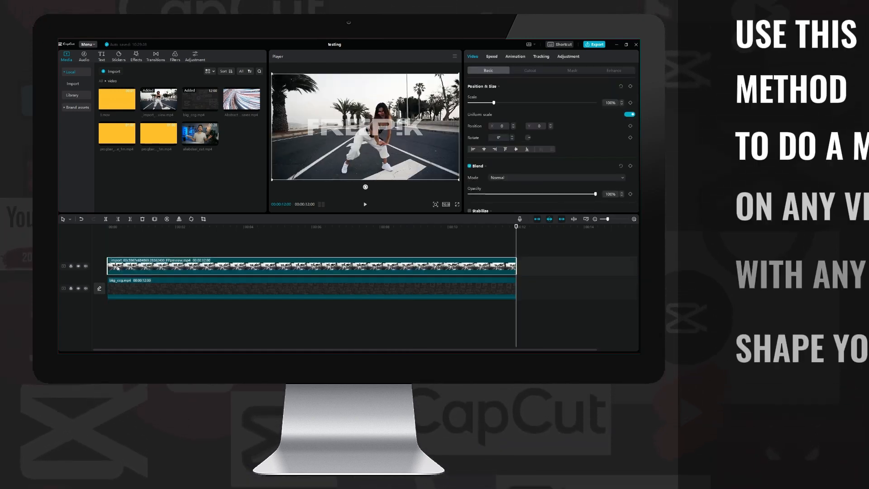
pyautogui.doubleClick(116, 99)
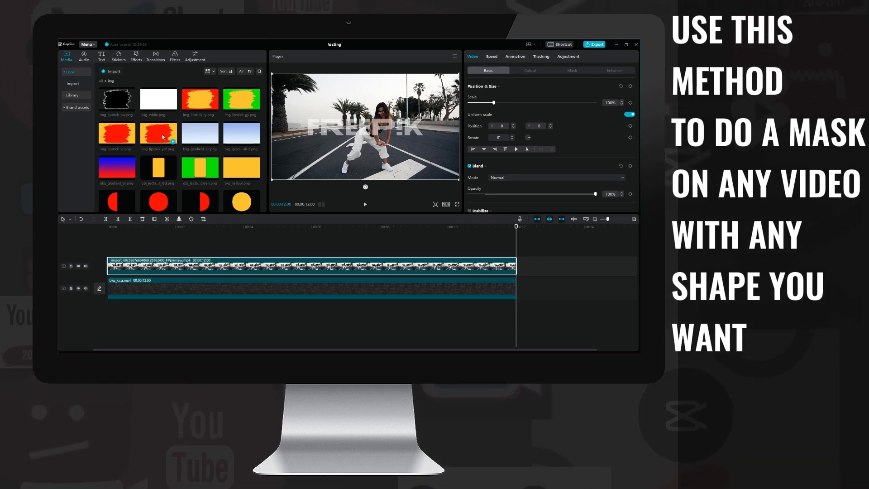
pyautogui.moveTo(197, 98); pyautogui.dragTo(504, 244)
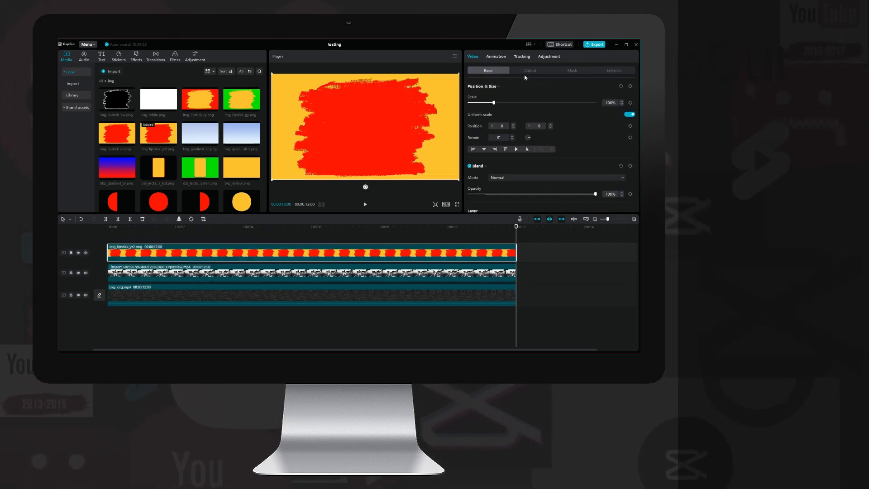
pyautogui.click(490, 96)
pyautogui.click(447, 103)
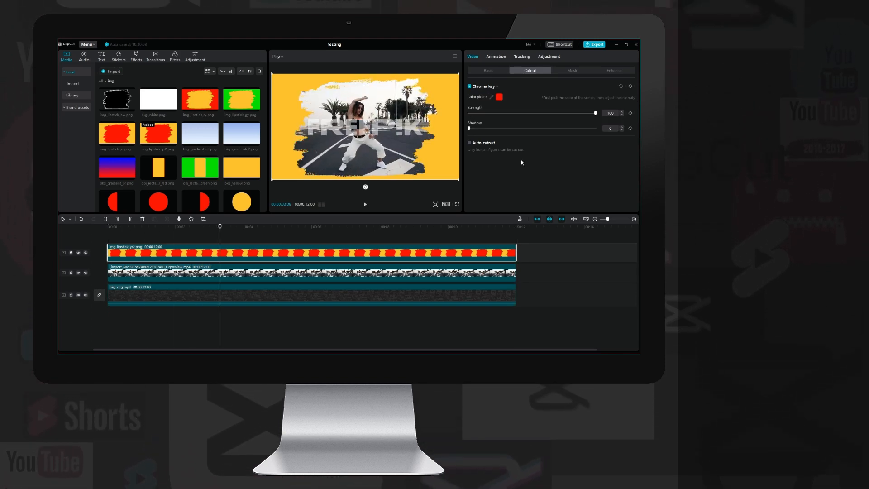
# - Merge the clips into a compound clip, chroma-key out the yellow with raised strength, and play fullscreen
pyautogui.rightClick(341, 272)
pyautogui.click(362, 268)
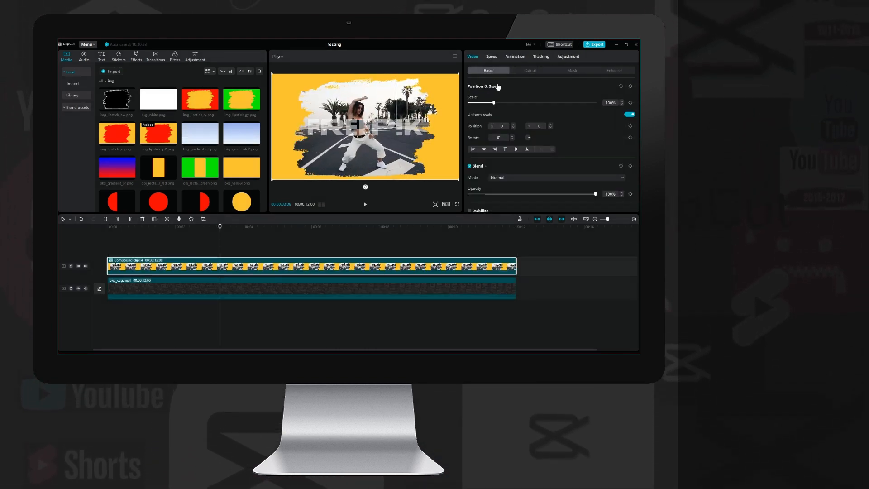
pyautogui.click(529, 70)
pyautogui.click(622, 112)
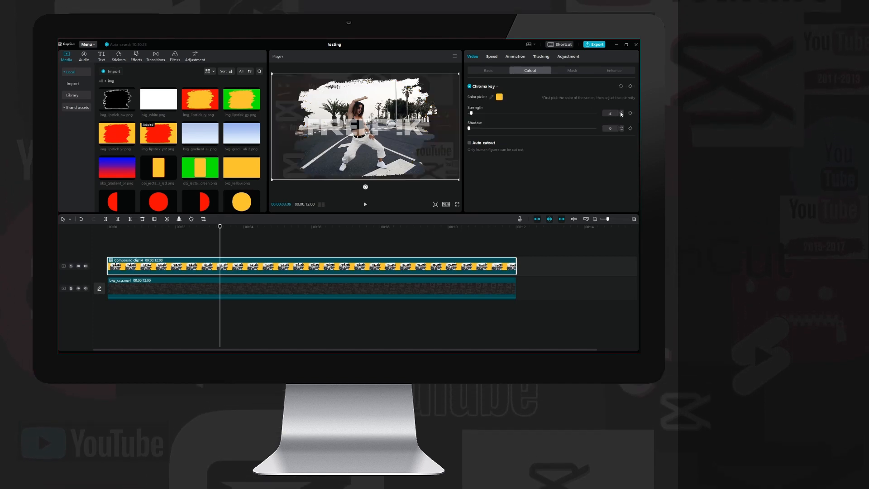
pyautogui.hotkey('ctrl', 'shift', 'f')
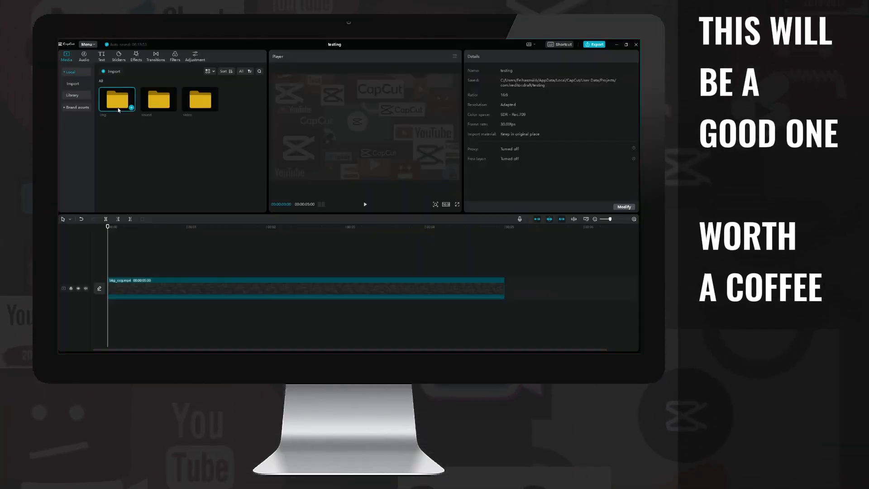
# - From the img folder, place the gradient PNG above the background and the waveline PNG above it
pyautogui.doubleClick(119, 109)
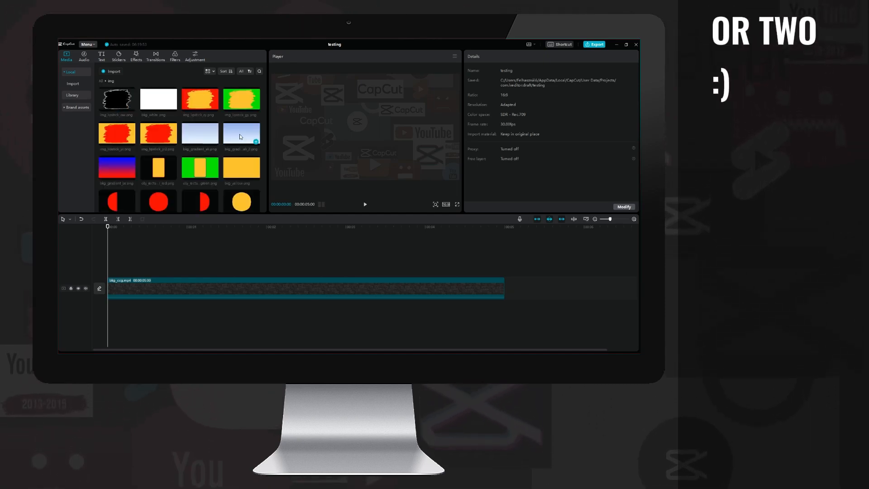
pyautogui.moveTo(200, 132); pyautogui.dragTo(109, 265)
pyautogui.click(107, 269)
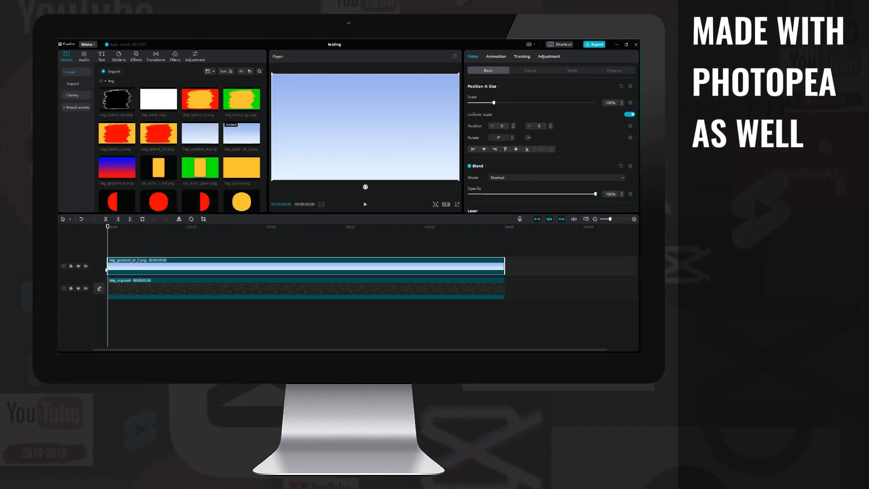
pyautogui.scroll(-3, 194, 184)
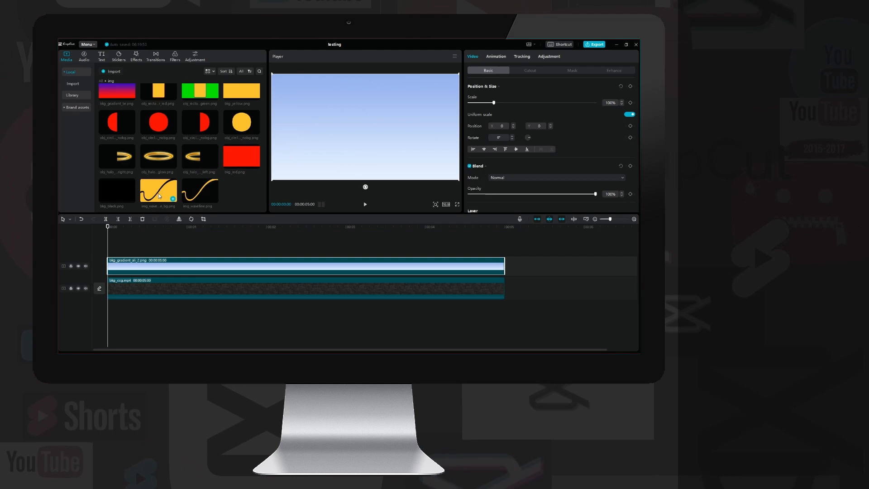
pyautogui.moveTo(199, 190); pyautogui.dragTo(106, 247)
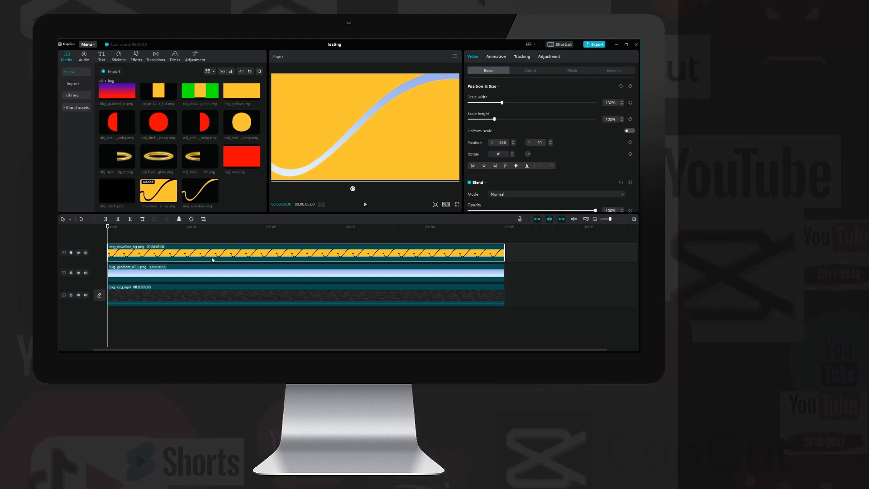
# - Apply a Split mask to the gradient clip with its line turned vertical (-90°)
pyautogui.click(168, 274)
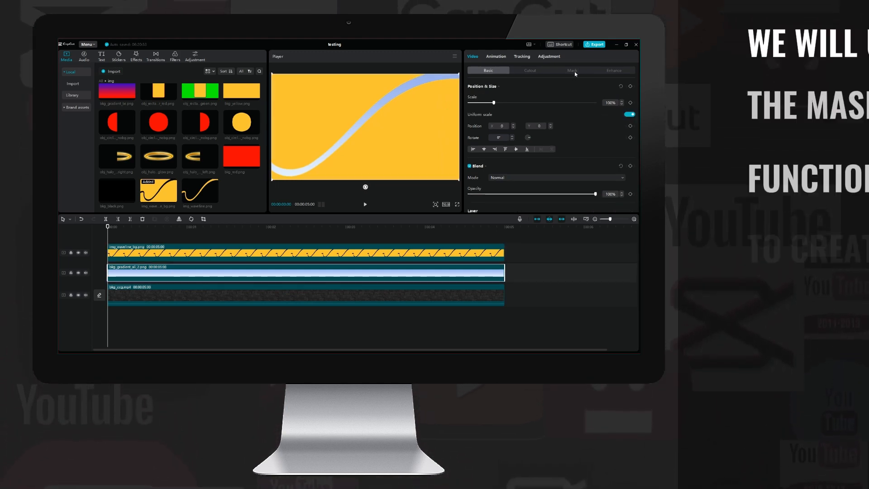
pyautogui.click(575, 71)
pyautogui.click(503, 104)
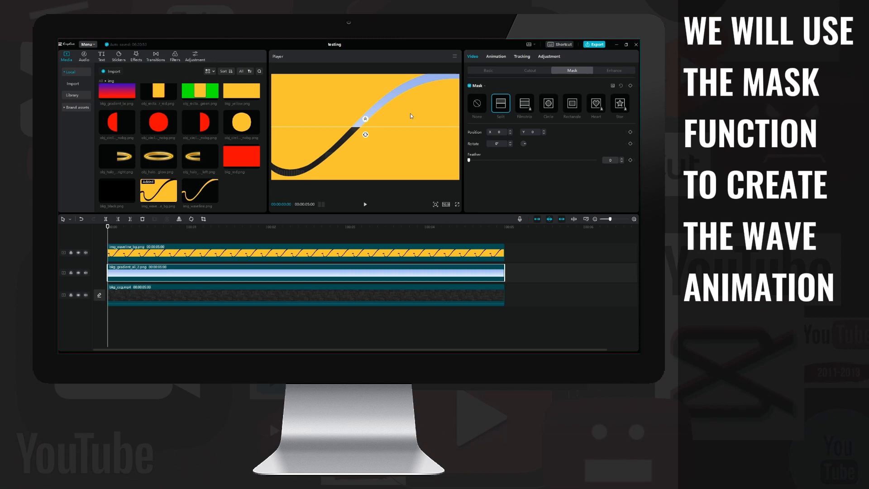
pyautogui.moveTo(370, 134)
pyautogui.mouseDown()
pyautogui.moveTo(392, 121)
pyautogui.moveTo(278, 151)
pyautogui.mouseUp()
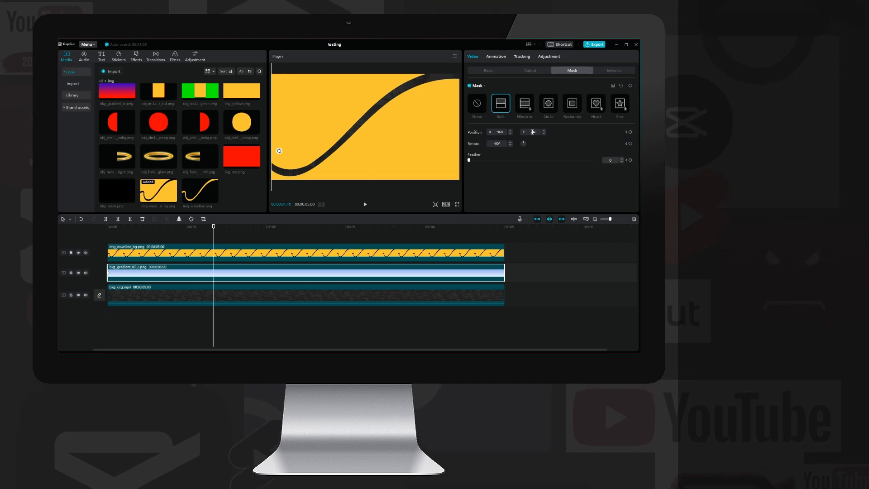
# - At a later time slide the mask across to X 960 so the curve fills blue, then return to the start
pyautogui.press('space')
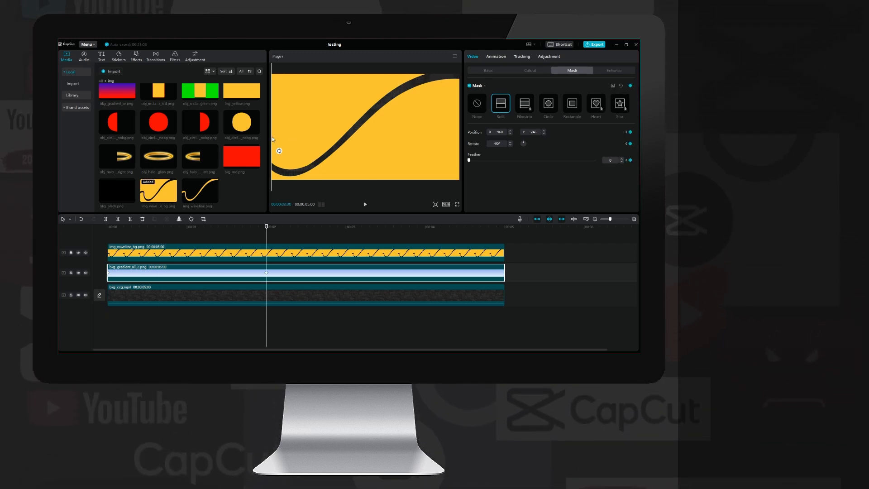
pyautogui.moveTo(279, 151); pyautogui.dragTo(452, 147)
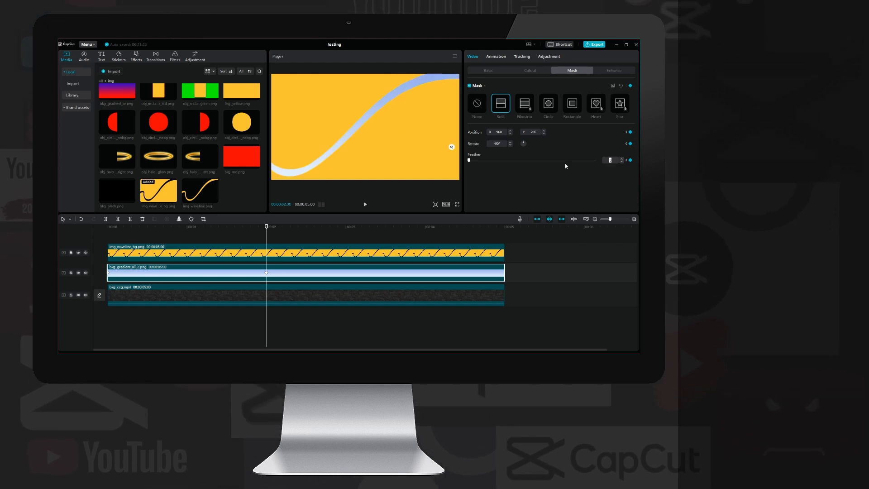
pyautogui.press('Home')
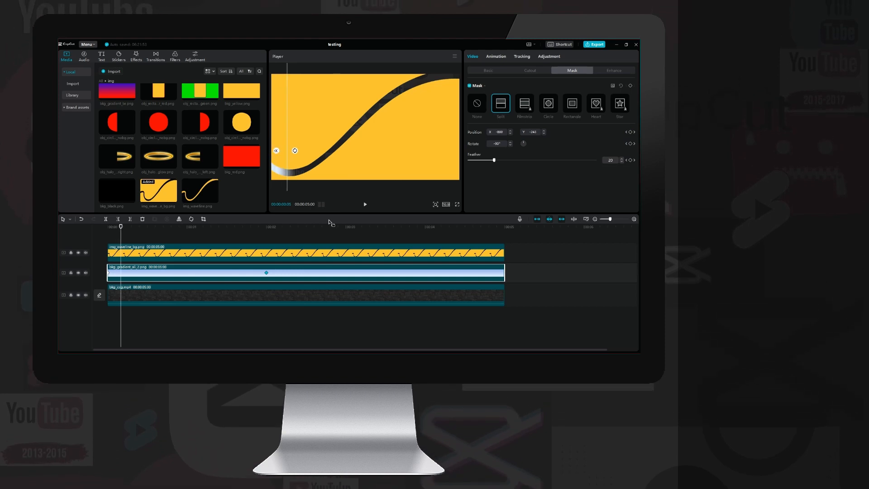
# - Tilt the split line at intermediate times to follow the wave curve, then jump to the clip's end
pyautogui.moveTo(294, 150); pyautogui.dragTo(278, 155)
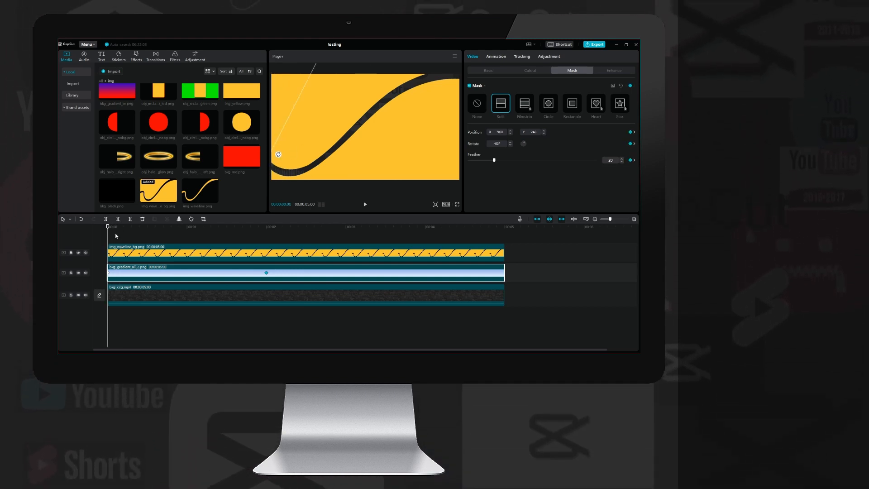
pyautogui.moveTo(318, 152); pyautogui.dragTo(316, 154)
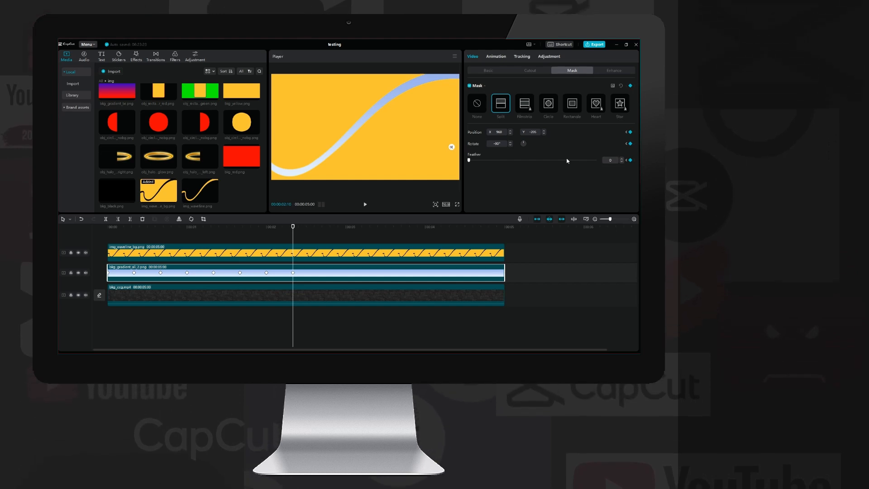
pyautogui.press('End')
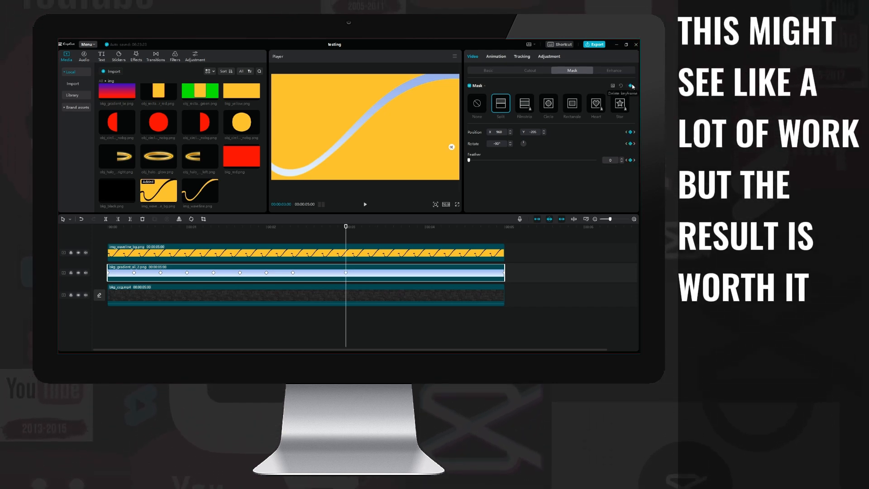
# - Add keyframes tilting the mask the other way and moving the line back to the left edge
pyautogui.click(631, 86)
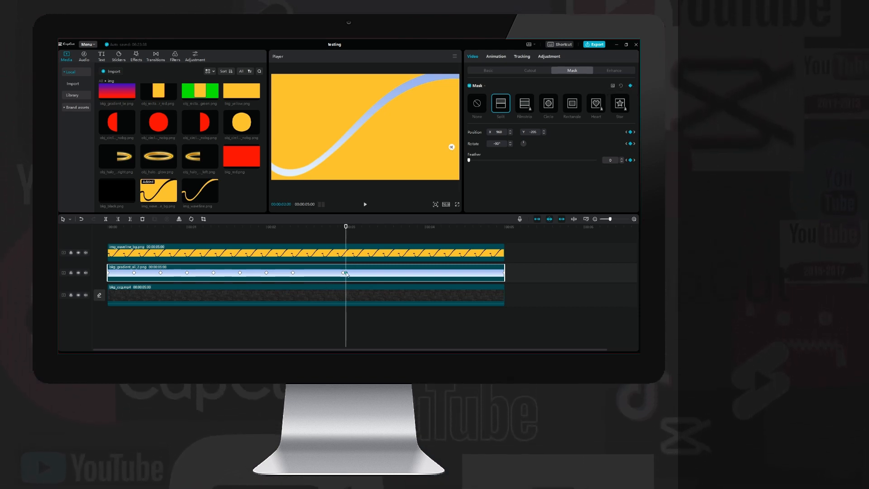
pyautogui.moveTo(437, 159); pyautogui.dragTo(405, 155)
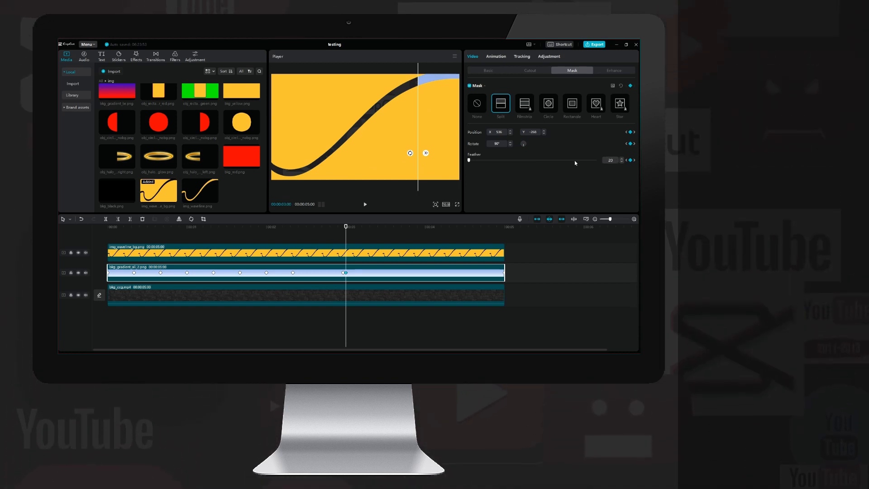
pyautogui.write('20')
pyautogui.moveTo(409, 152); pyautogui.dragTo(266, 155)
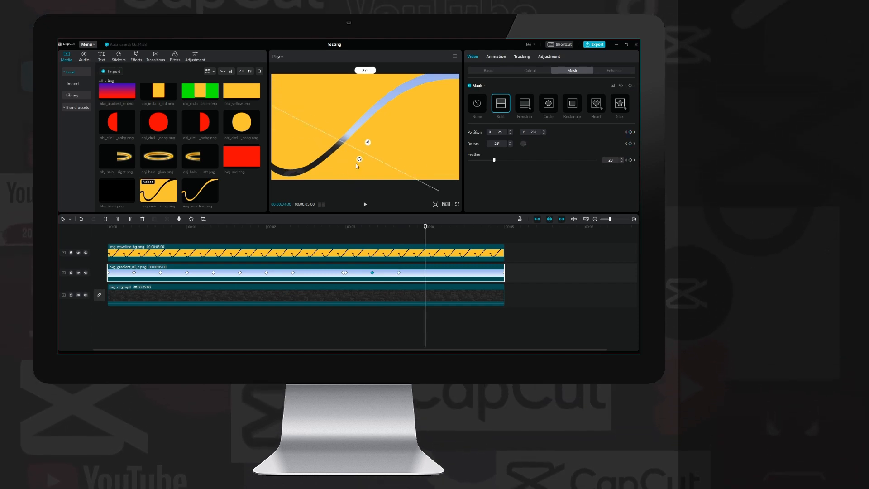
# - Set the mask position and angle near the clip's end, then play the drain-out animation fullscreen
pyautogui.moveTo(337, 163)
pyautogui.mouseDown()
pyautogui.moveTo(352, 133)
pyautogui.moveTo(390, 109)
pyautogui.moveTo(422, 111)
pyautogui.moveTo(427, 87)
pyautogui.moveTo(428, 148)
pyautogui.mouseUp()
pyautogui.click(504, 225)
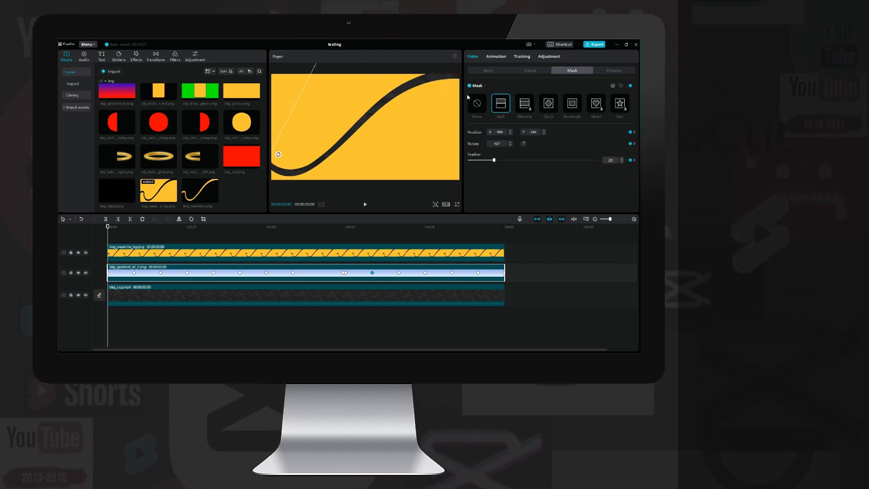
pyautogui.click(456, 204)
pyautogui.press('space')
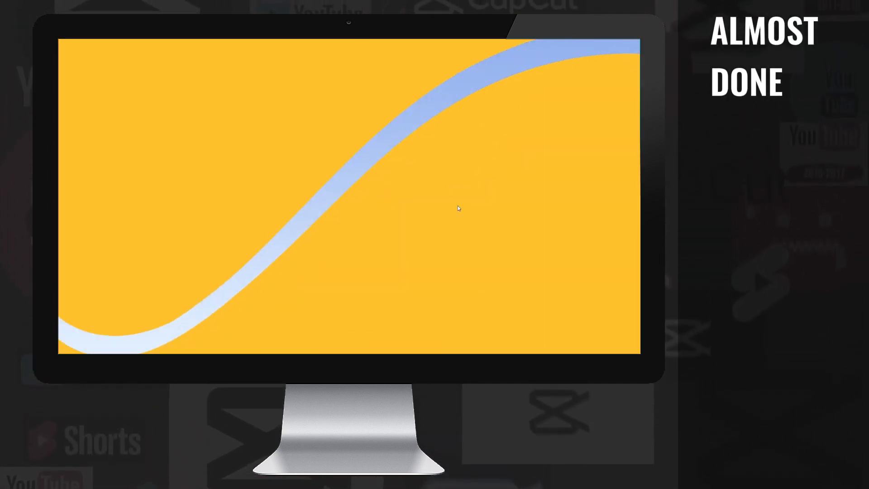
pyautogui.press('Escape')
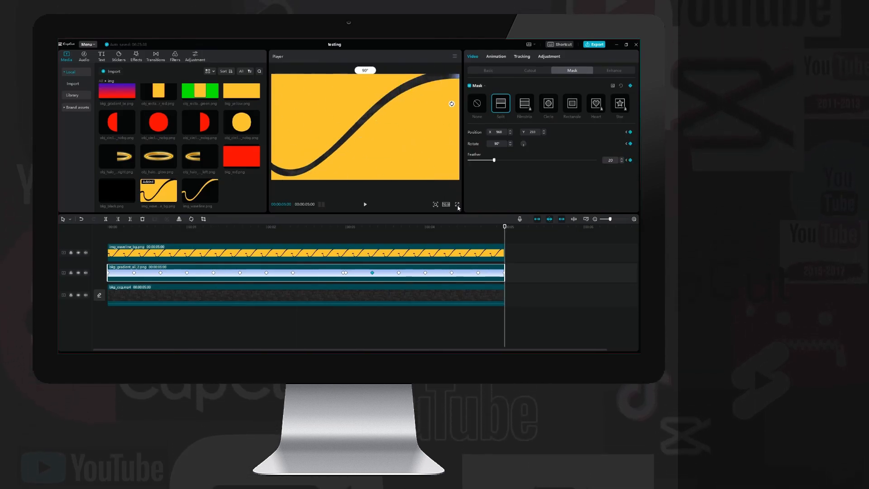
# - Merge the wave and gradient clips into one compound clip
pyautogui.keyDown('ctrl'); pyautogui.click(424, 251); pyautogui.keyUp('ctrl')
pyautogui.rightClick(417, 253)
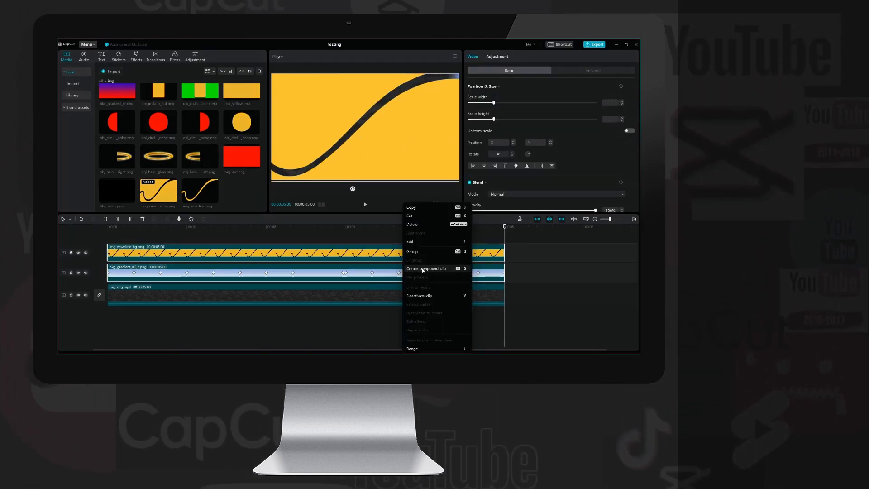
pyautogui.click(434, 268)
# - Key out the yellow from the compound clip with Chroma key, adjusting its strength
pyautogui.click(529, 70)
pyautogui.click(470, 86)
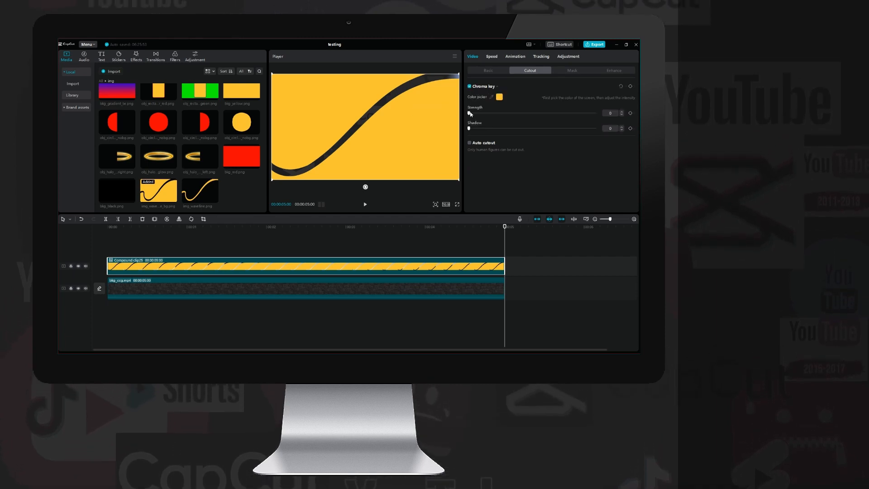
pyautogui.click(366, 129)
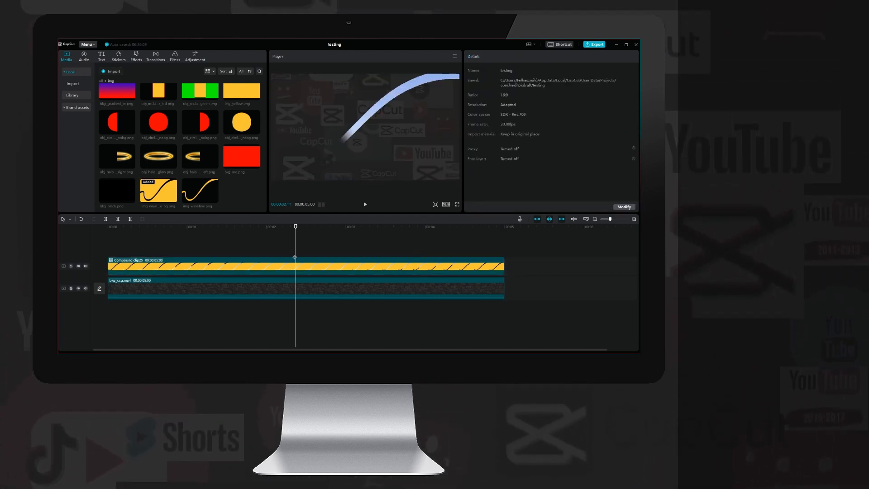
pyautogui.moveTo(480, 115); pyautogui.dragTo(473, 116)
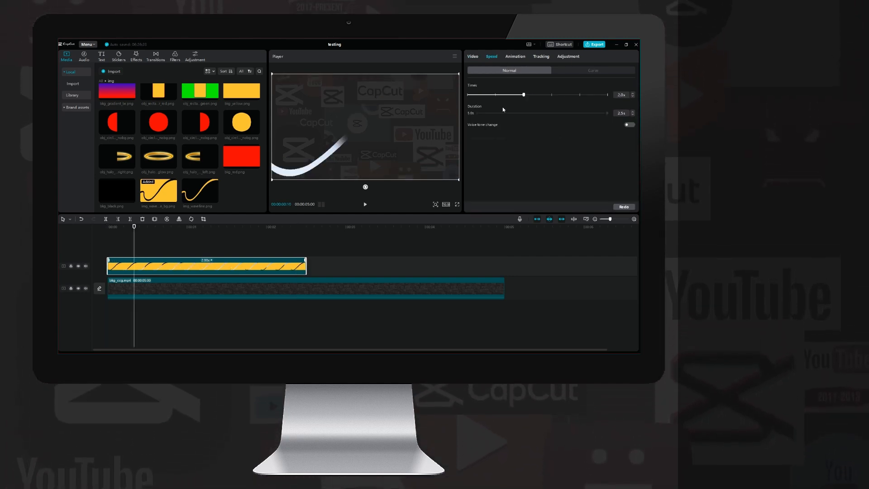
# - Add a Fade Out exit animation so the wave clip fades at its end
pyautogui.click(514, 56)
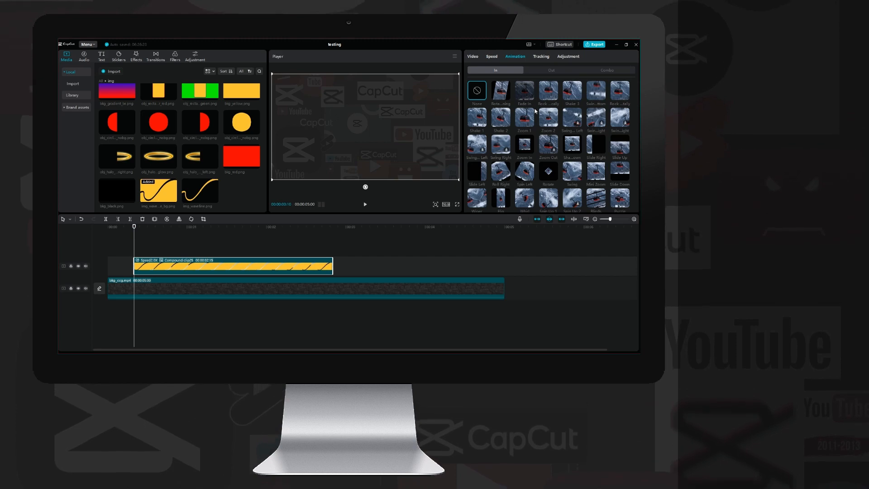
pyautogui.click(551, 70)
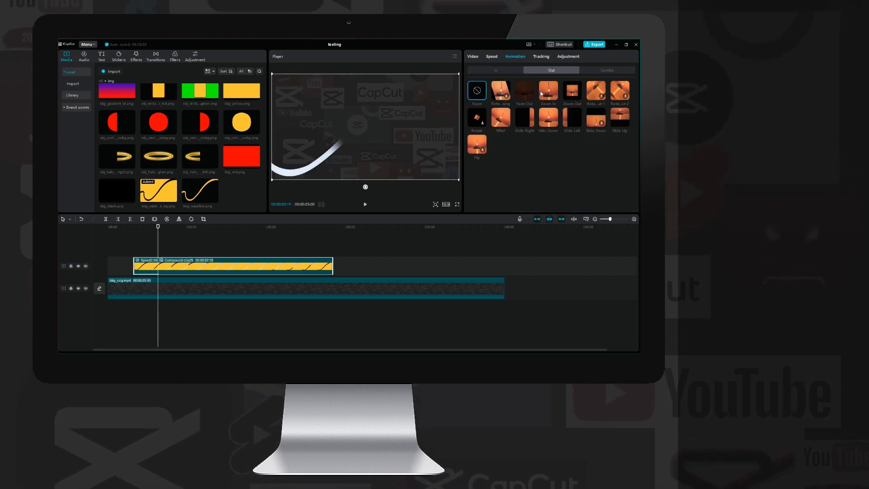
pyautogui.click(525, 98)
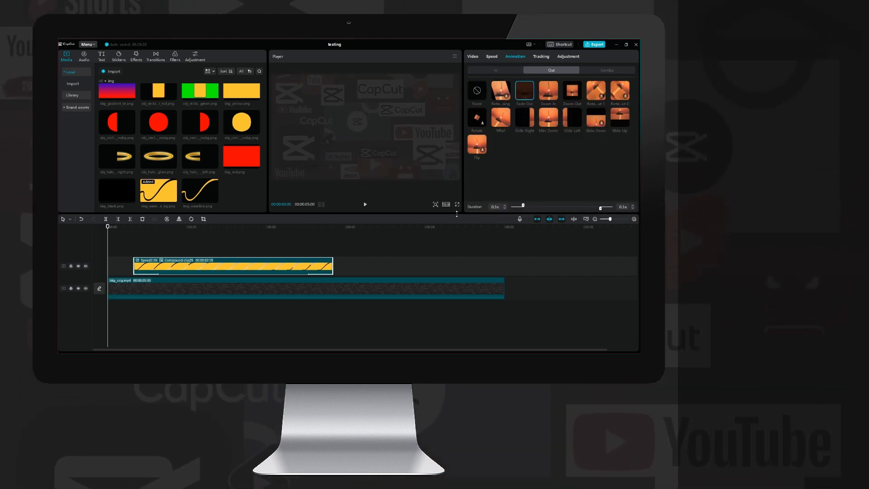